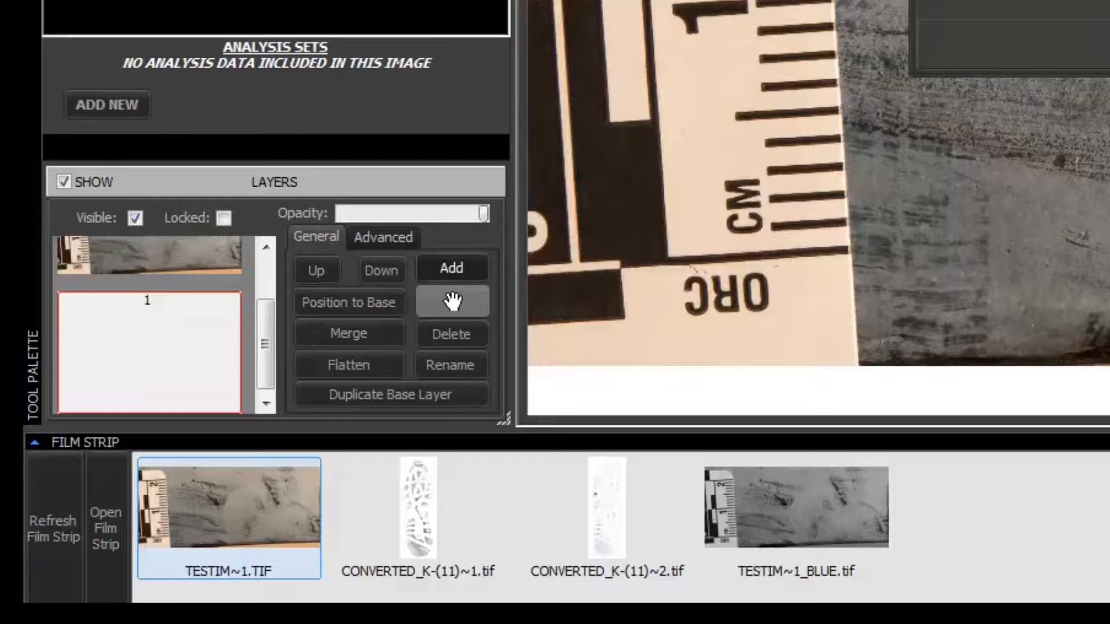
Confirm the examiner's initials as the name of the new blank layer 1
key("Return")
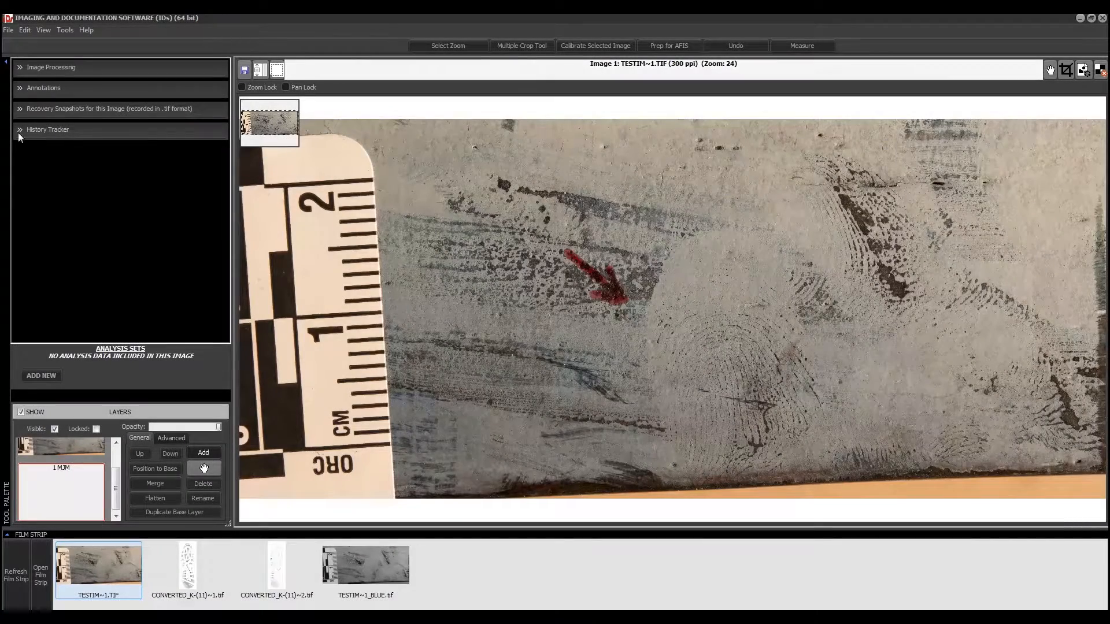
Set up the Drop Dot tool at size 20 with proportional preferences turned off
left_click(24, 90)
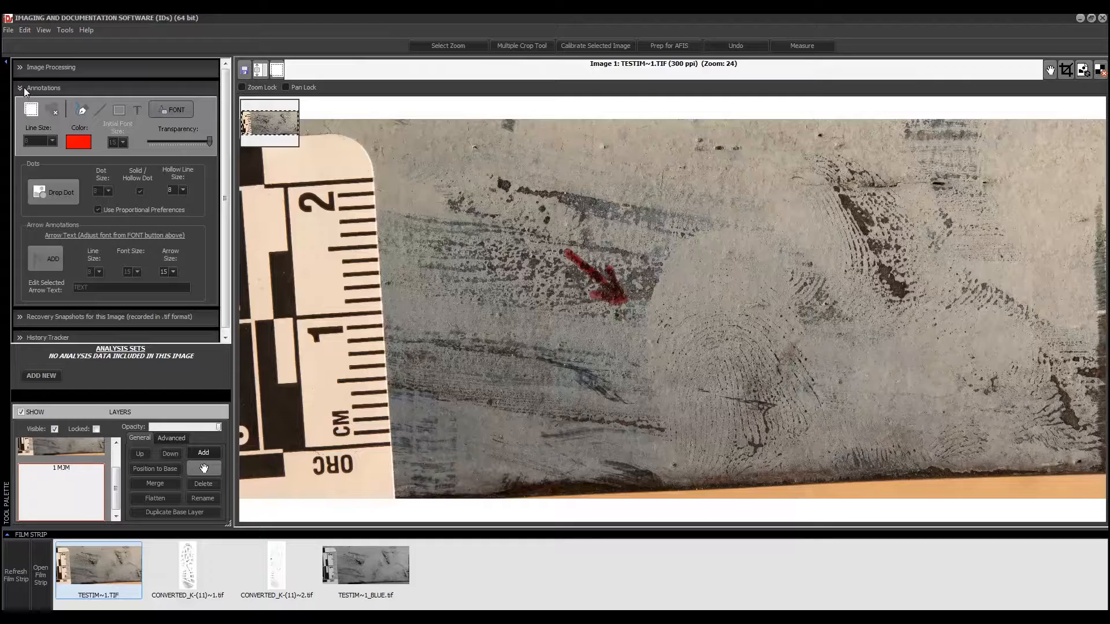
left_click(63, 191)
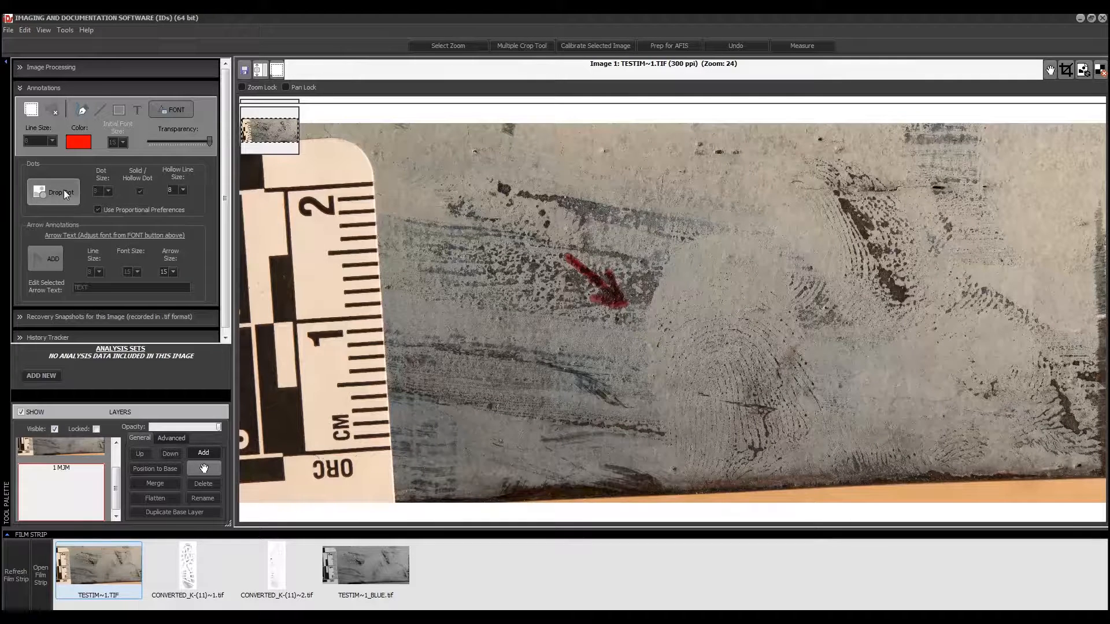
left_click(99, 209)
left_click(108, 192)
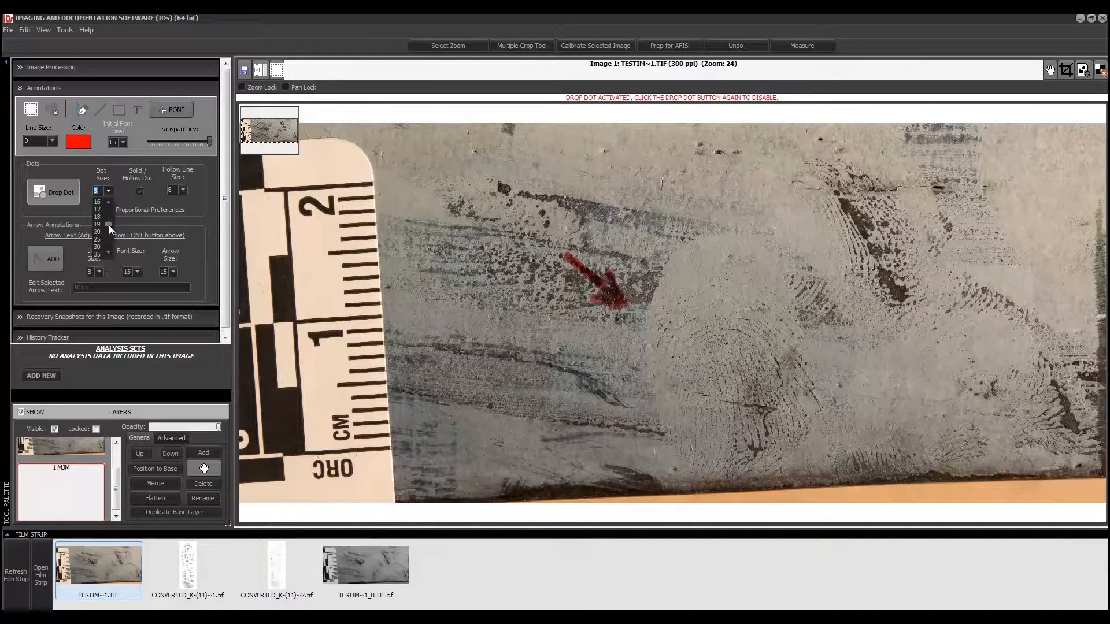
left_click(103, 231)
Drop four red dots on the fingerprint just below the image centre
left_click(718, 386)
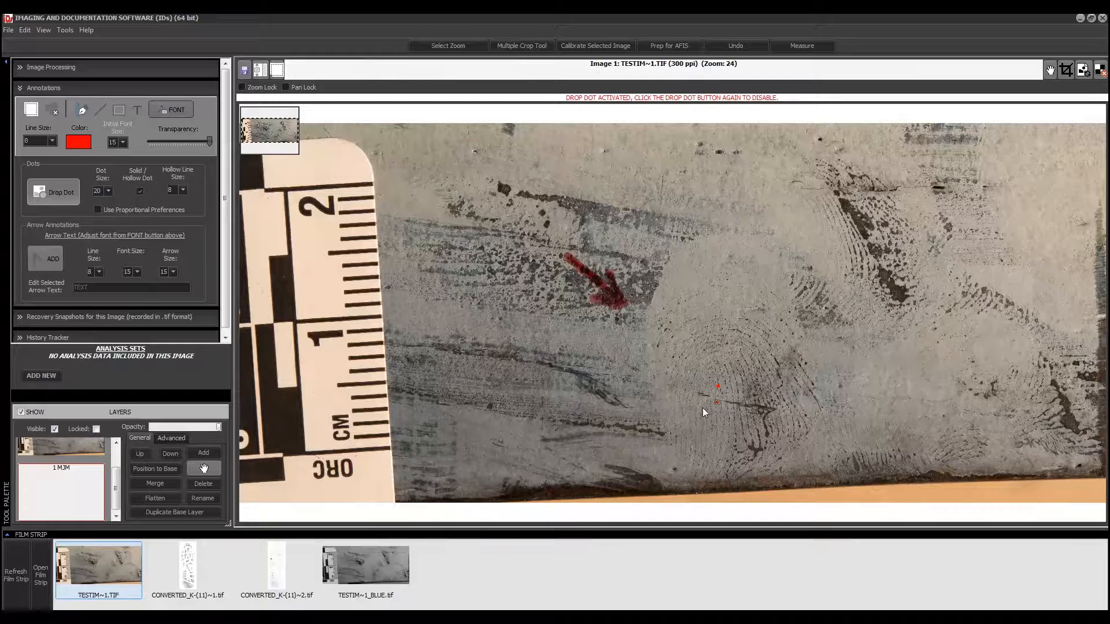
left_click(692, 392)
left_click(702, 368)
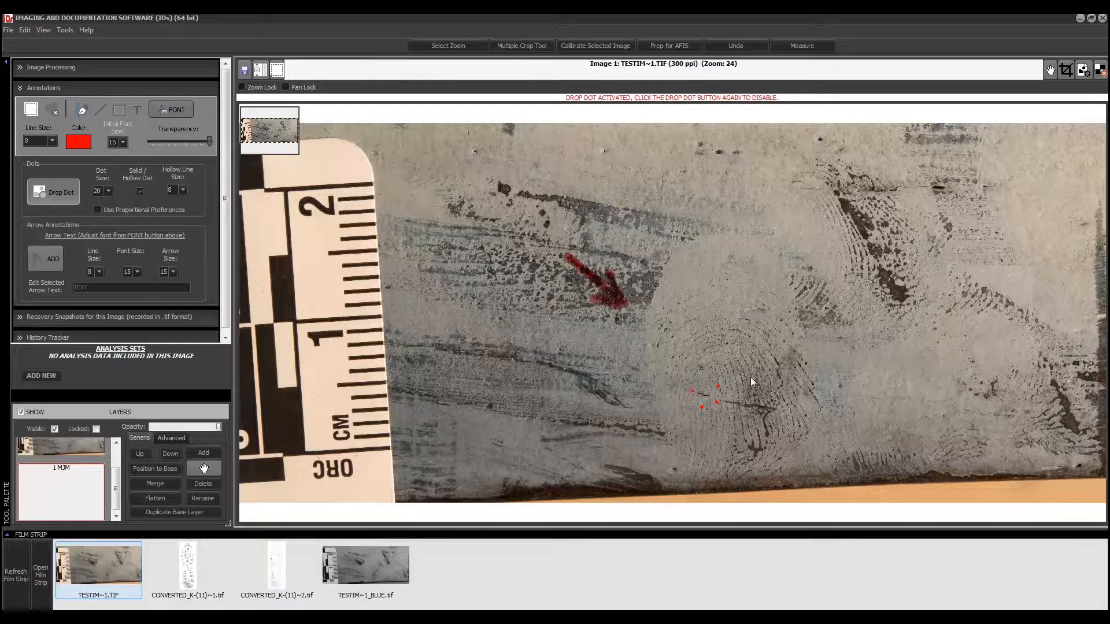
left_click(742, 415)
Delete the dotted layer and add TESTIM~1_BLUE.tif from the Film Strip as layer 1
left_click(198, 483)
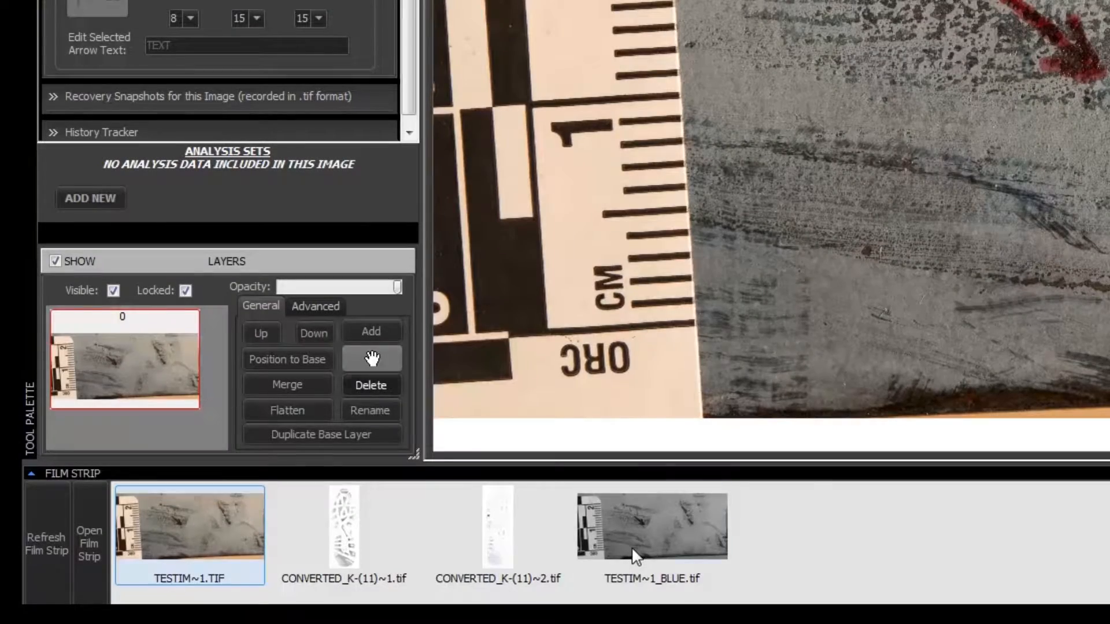
left_click(345, 569)
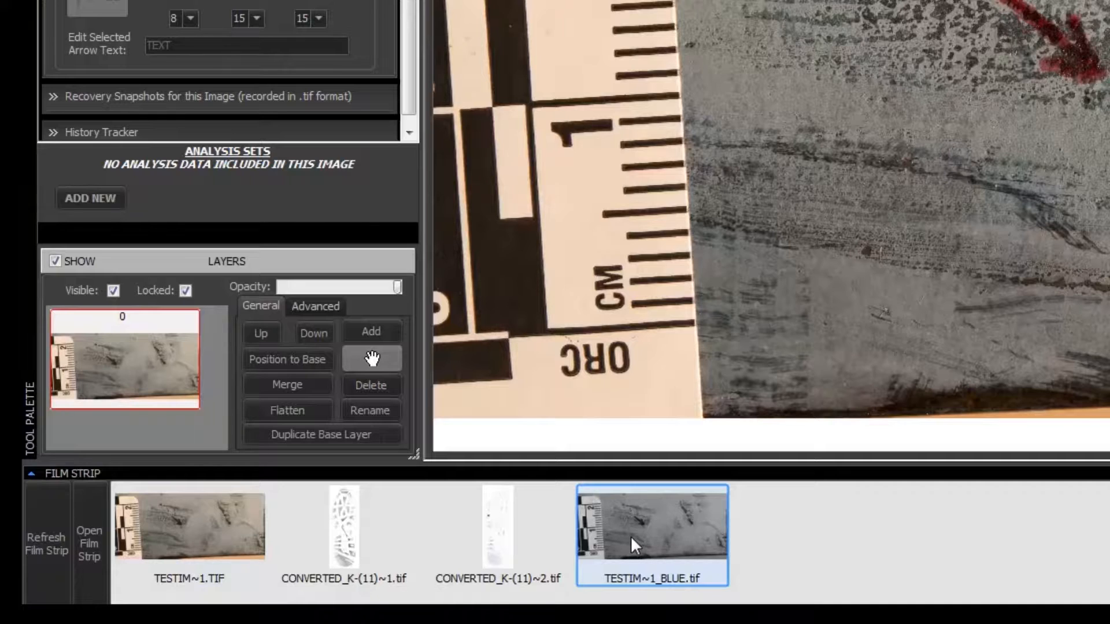
right_click(630, 536)
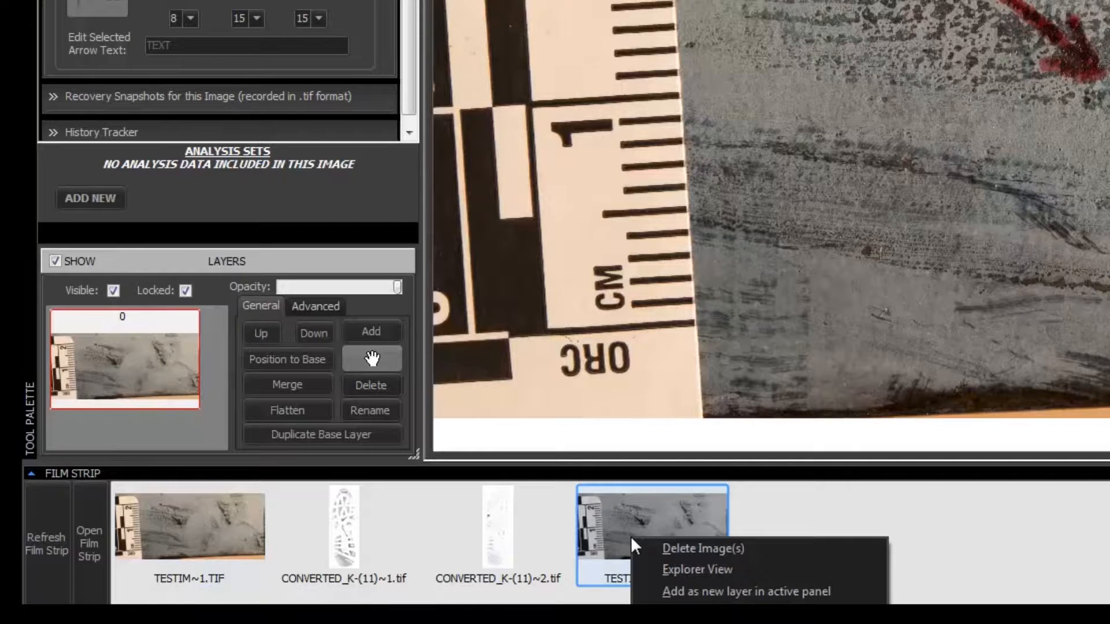
left_click(676, 592)
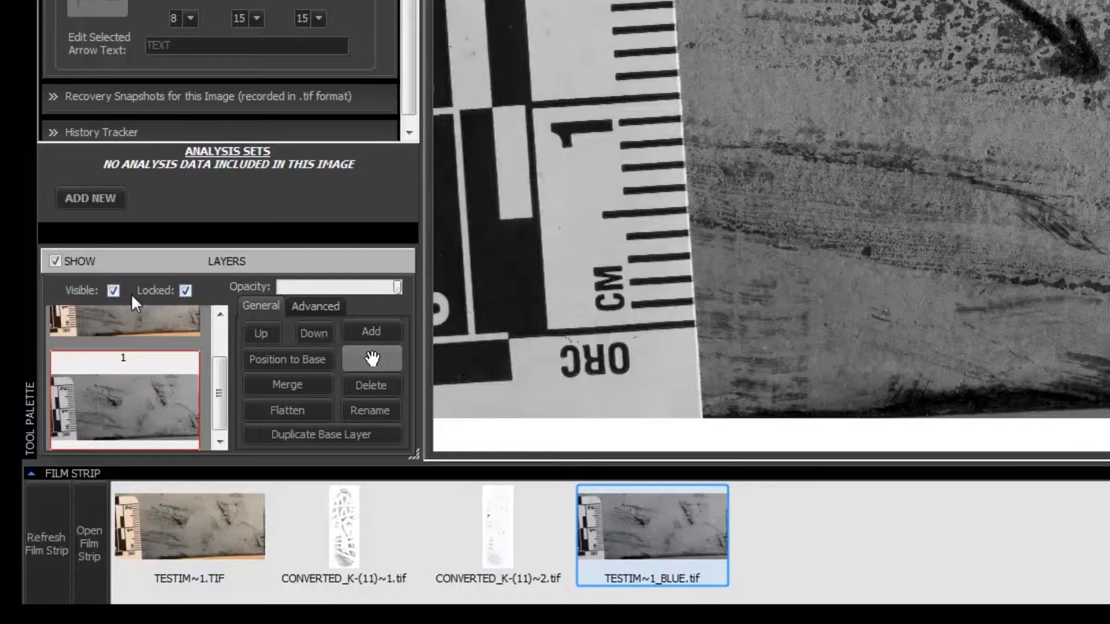
left_click(112, 290)
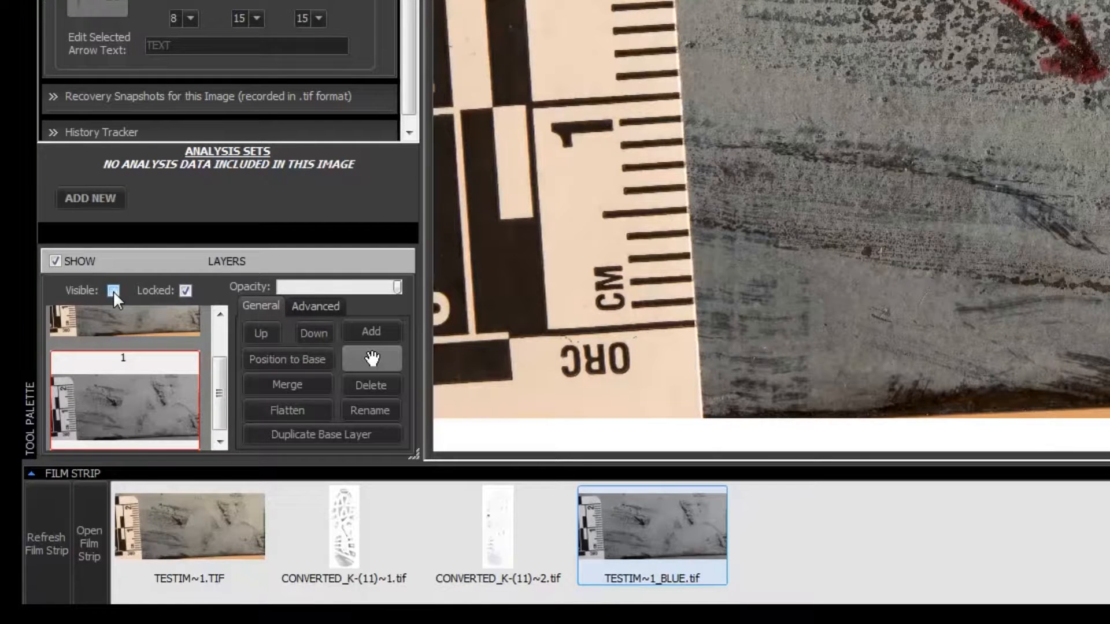
mouse_move(219, 398)
left_mouse_down()
mouse_move(219, 366)
mouse_move(217, 388)
left_mouse_up()
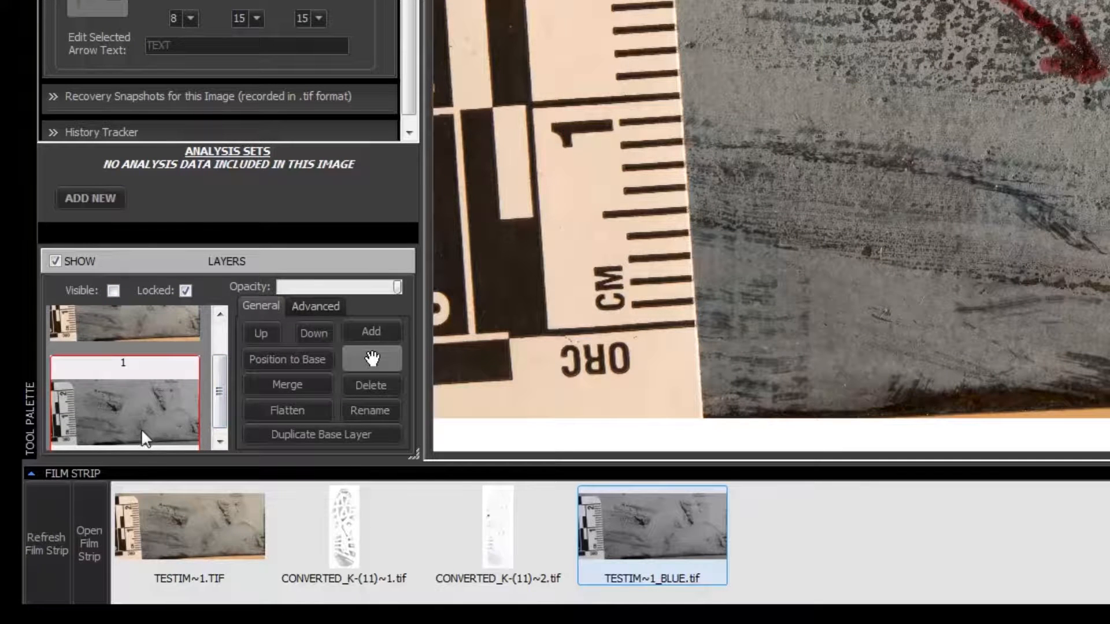
left_click(114, 291)
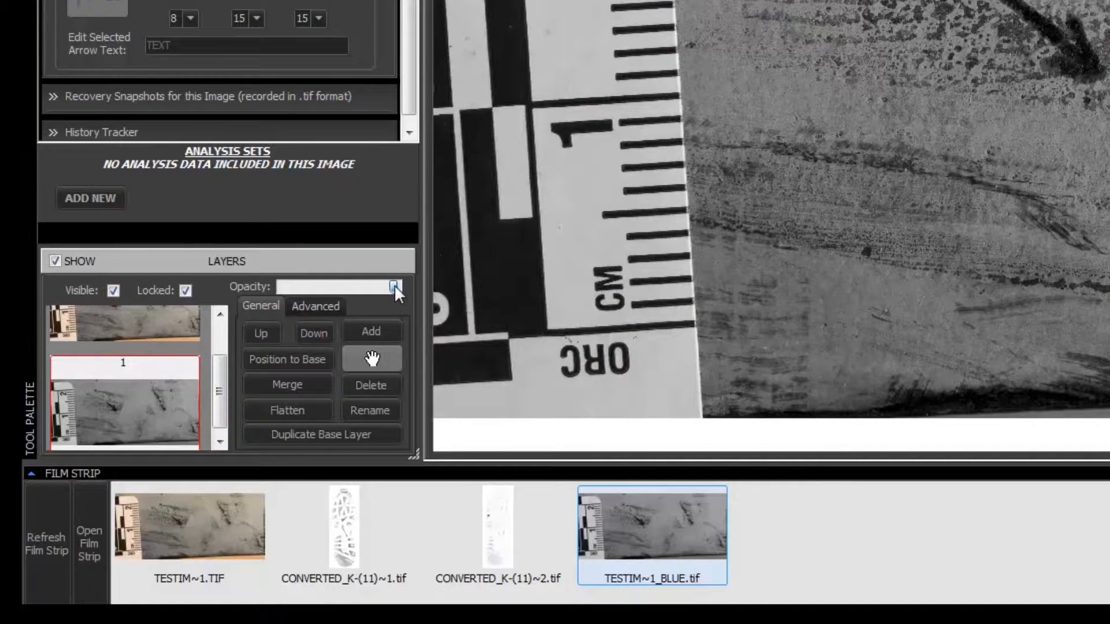
mouse_move(389, 286)
left_mouse_down()
mouse_move(275, 286)
mouse_move(395, 289)
left_mouse_up()
left_click(323, 313)
left_click(375, 357)
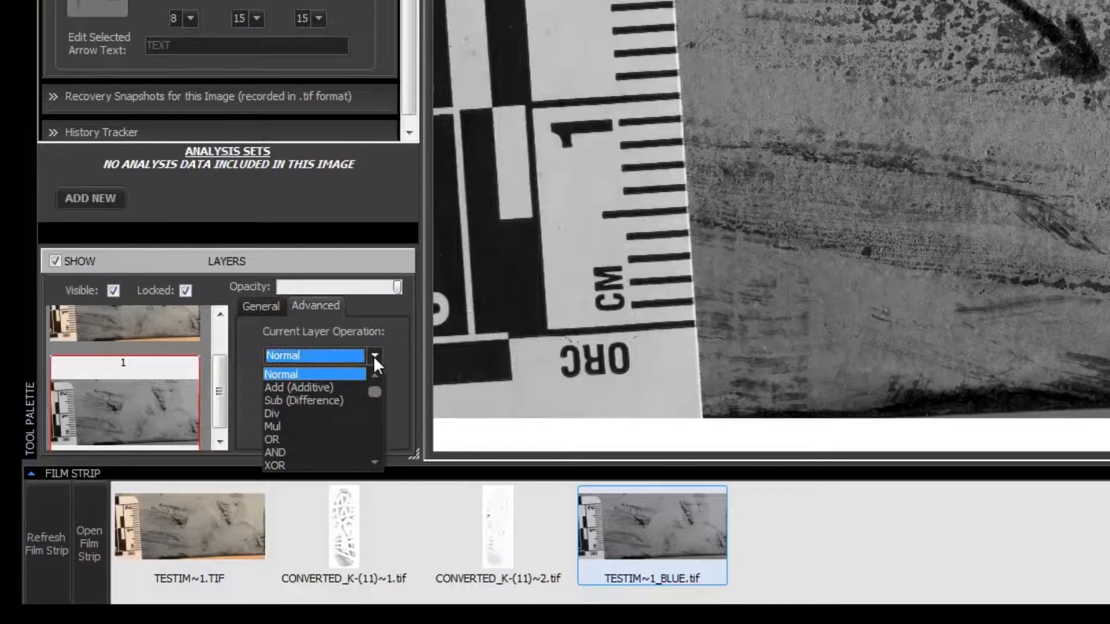
mouse_move(374, 388)
left_mouse_down()
mouse_move(376, 442)
mouse_move(374, 384)
left_mouse_up()
left_click(394, 357)
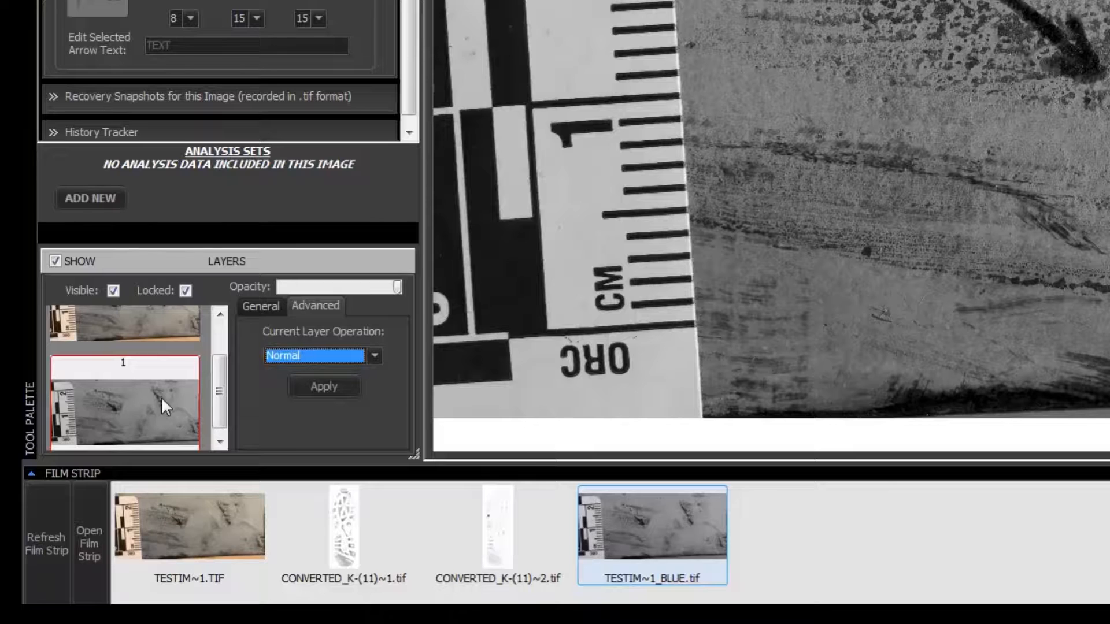
left_click(267, 310)
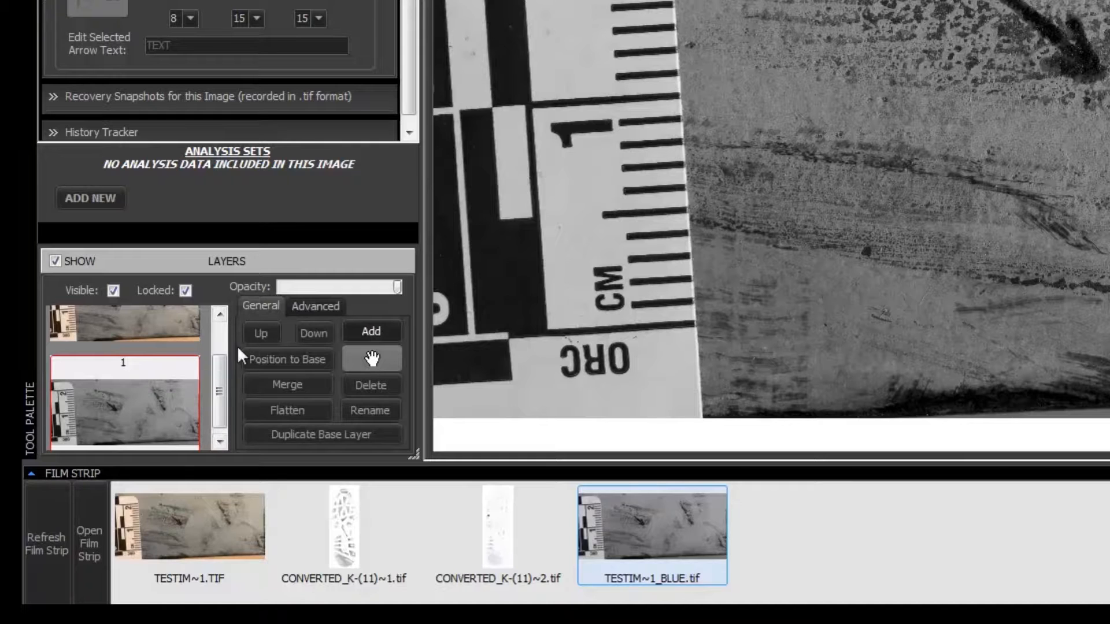
Shuffle the colour layer up and back down, then duplicate the base image as layer 2
left_click(260, 334)
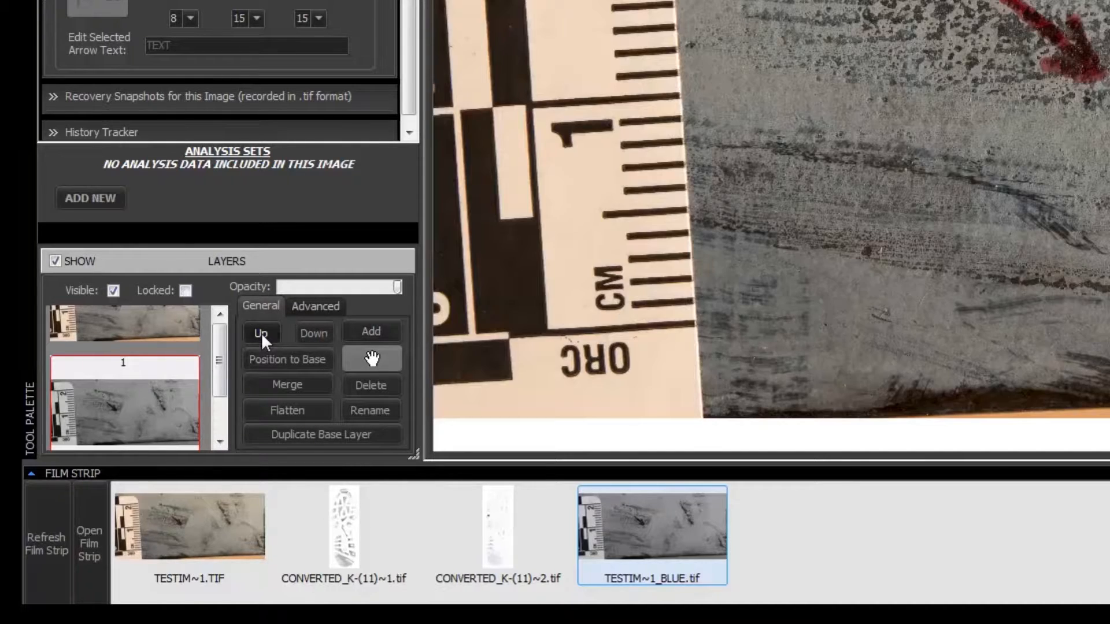
left_click(305, 336)
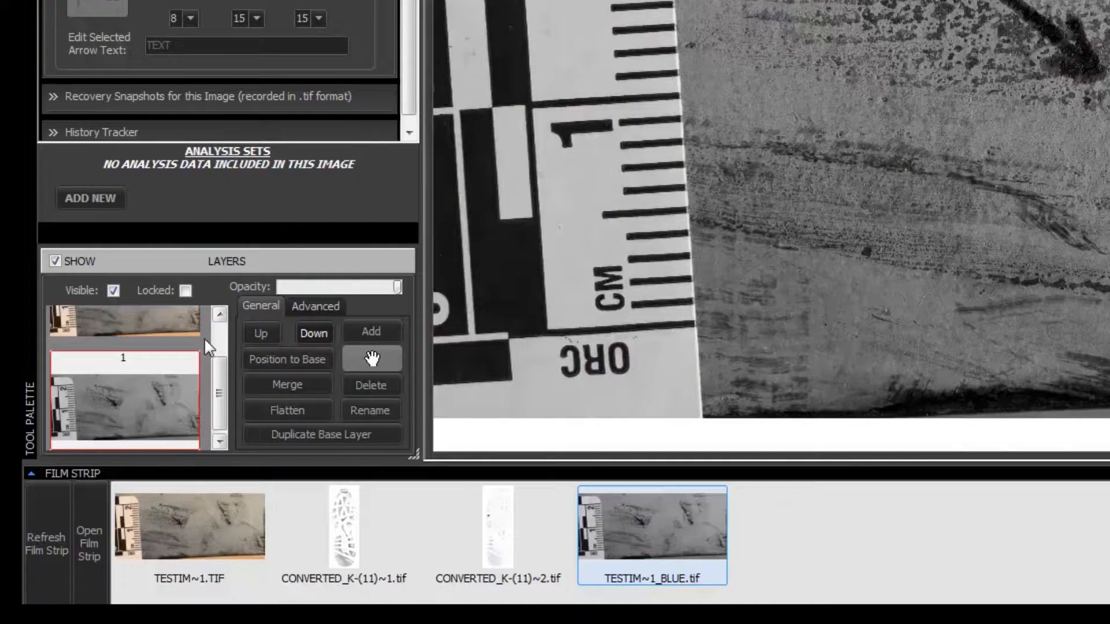
left_click(184, 331)
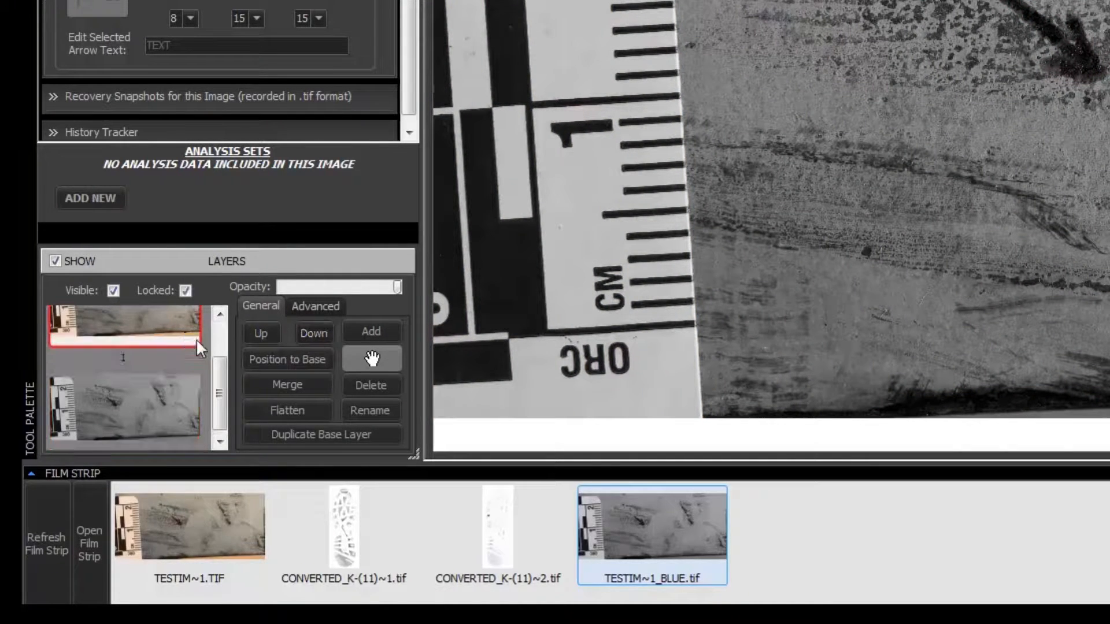
left_click(166, 404)
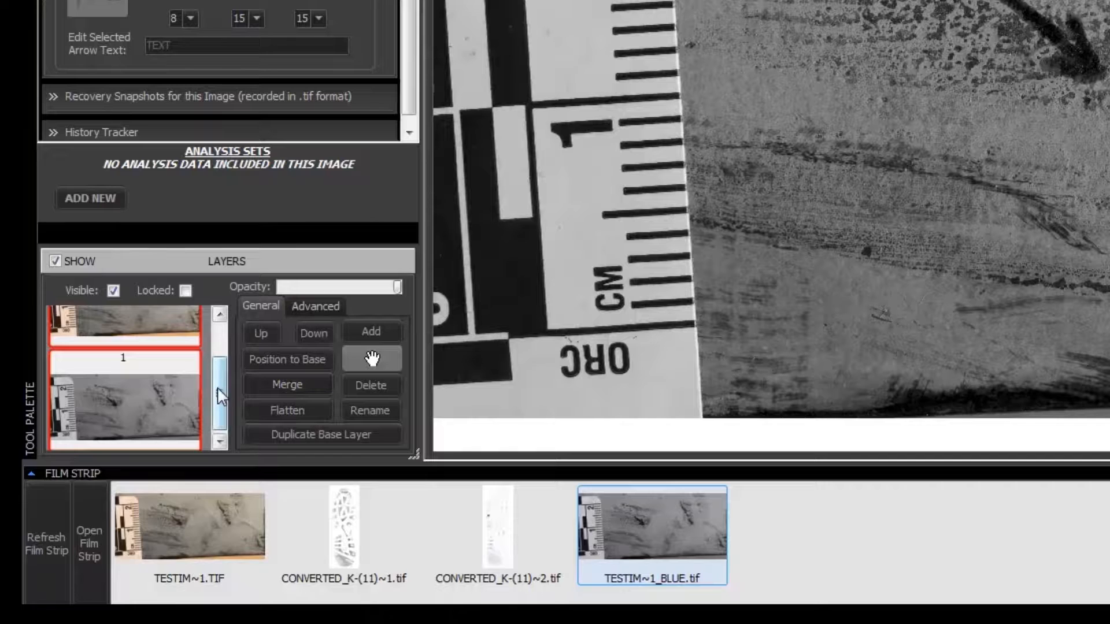
left_click(179, 338)
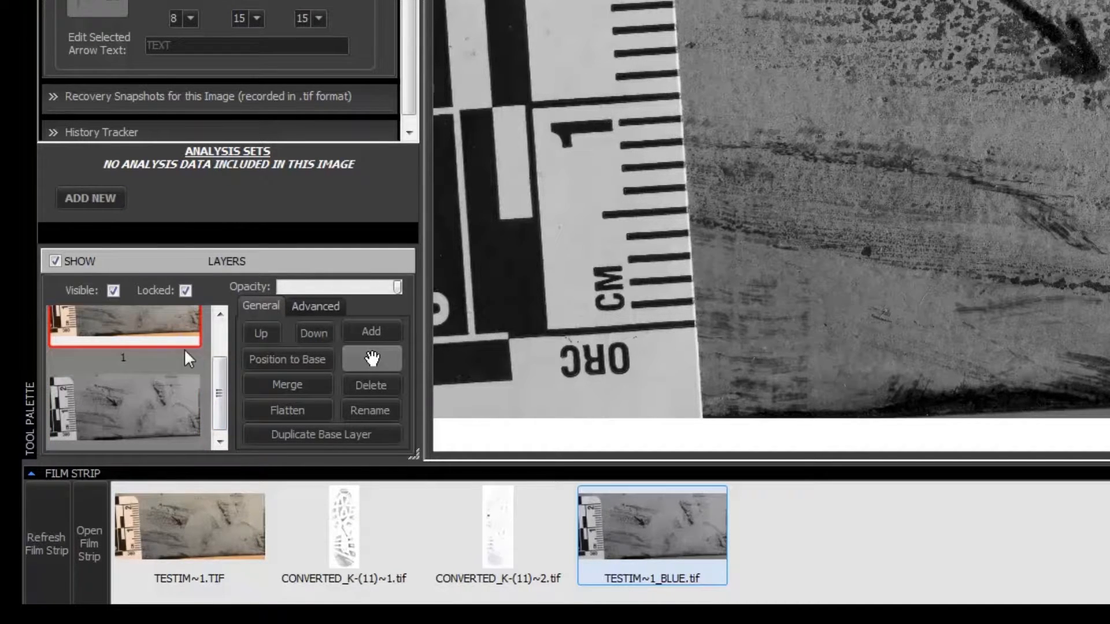
left_click(182, 388)
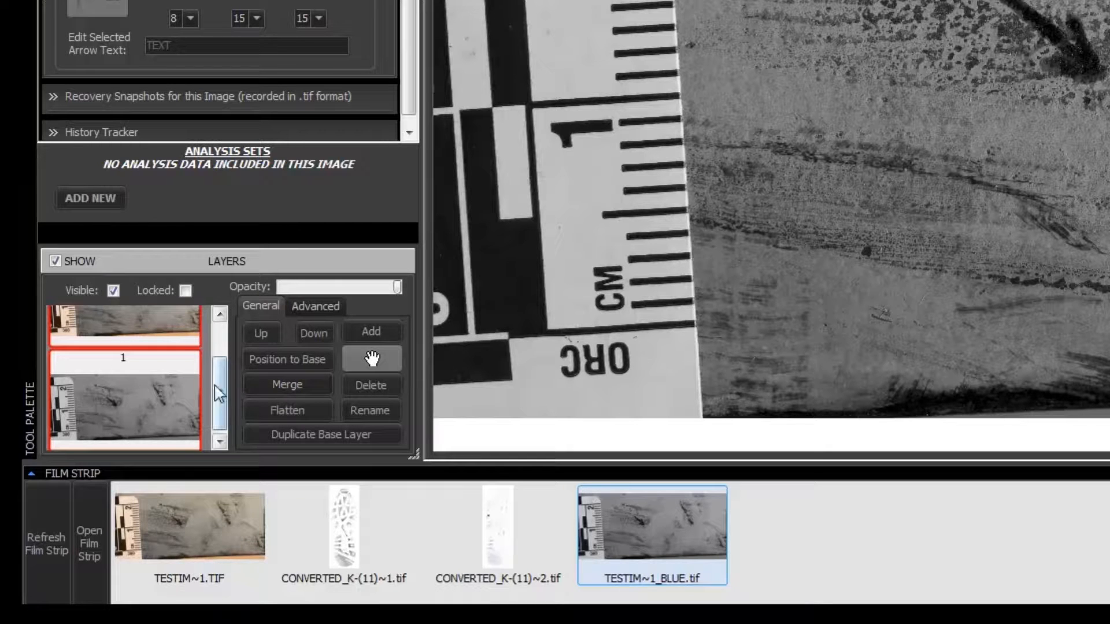
left_click(185, 345)
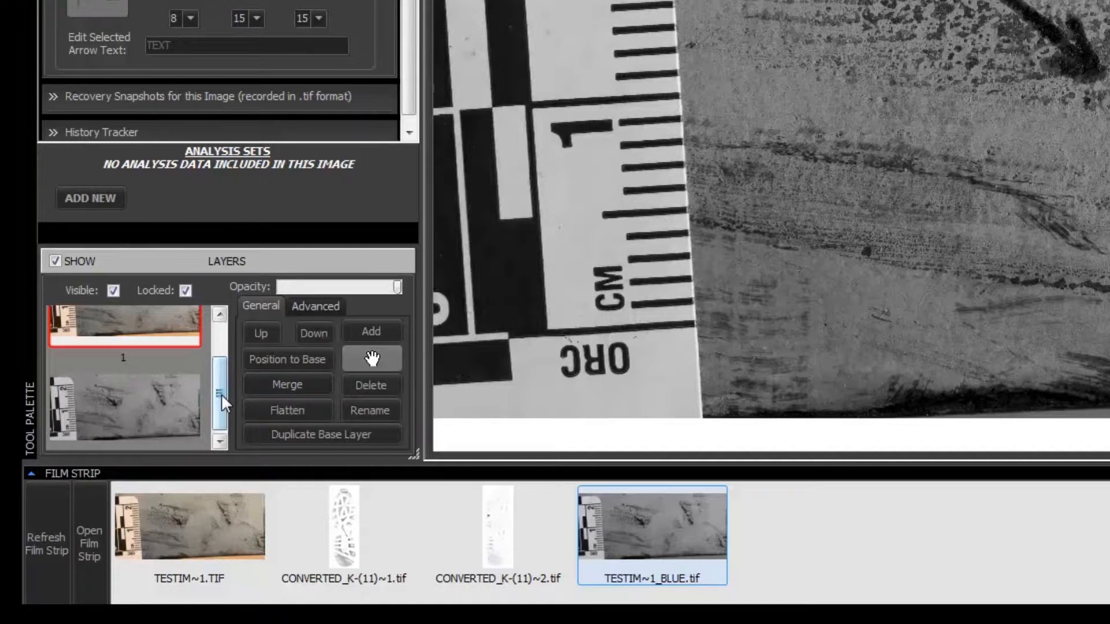
left_click(274, 433)
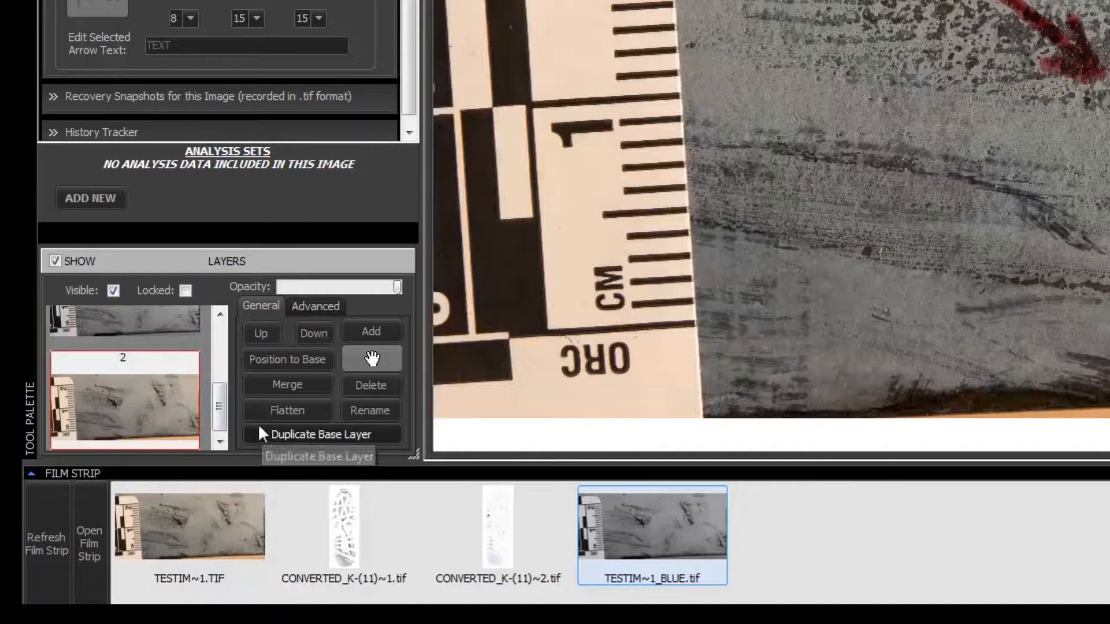
Select the top layer and then the new layer 2 in the Layers list
mouse_move(219, 402)
left_mouse_down()
mouse_move(216, 348)
mouse_move(222, 403)
left_mouse_up()
left_click(184, 344)
left_click(188, 414)
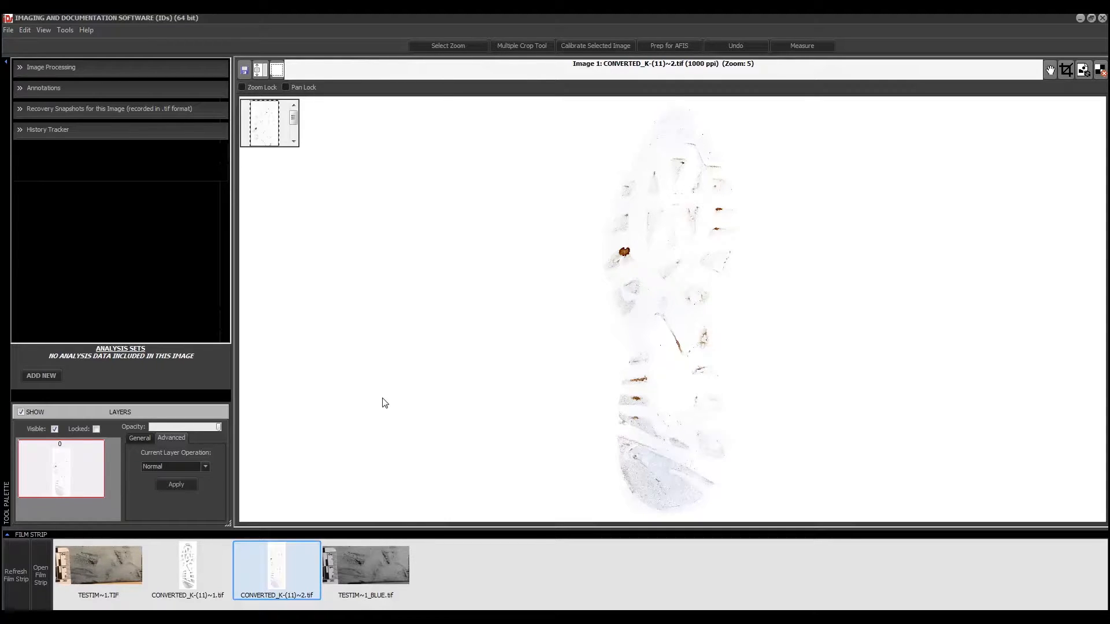
left_click(192, 578)
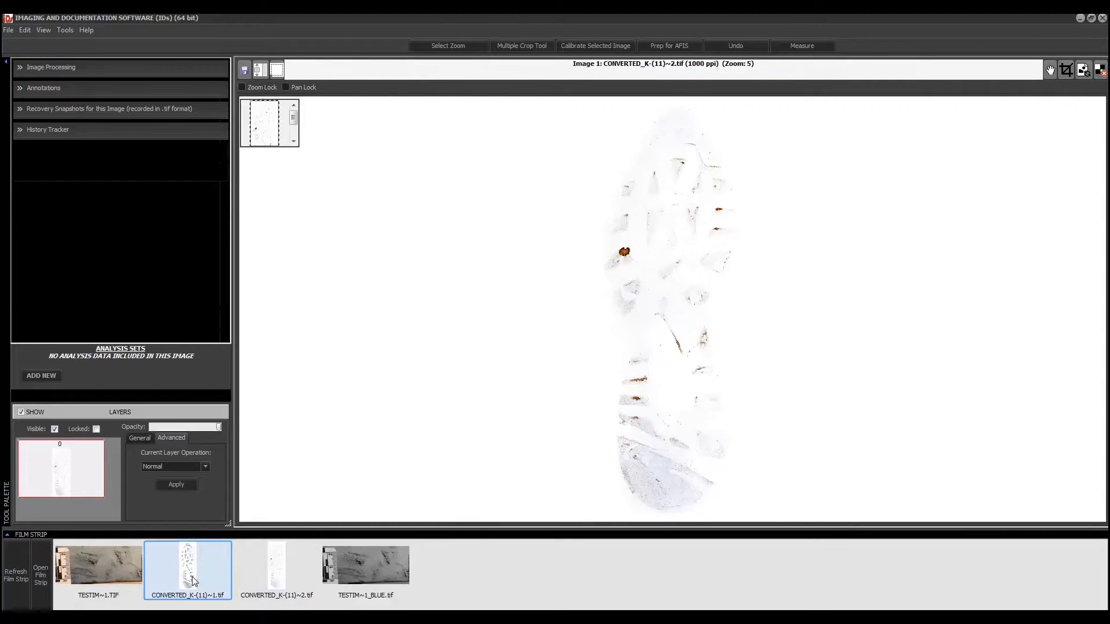
double_click(194, 581)
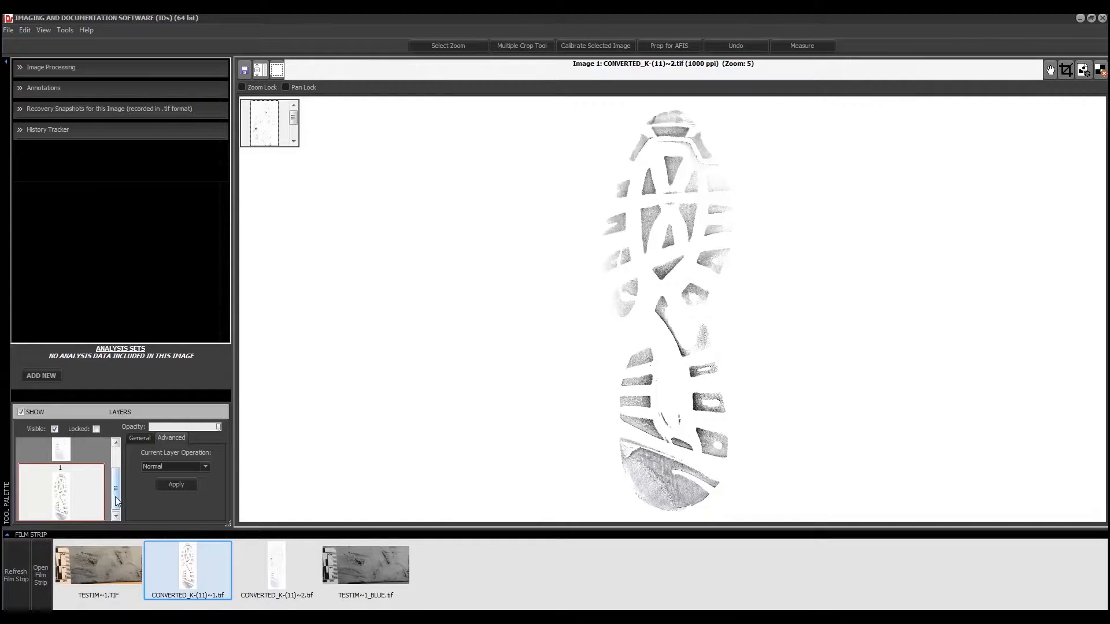
left_click_drag(114, 497, 113, 484)
left_click(93, 513)
scroll(113, 492, "up", 2)
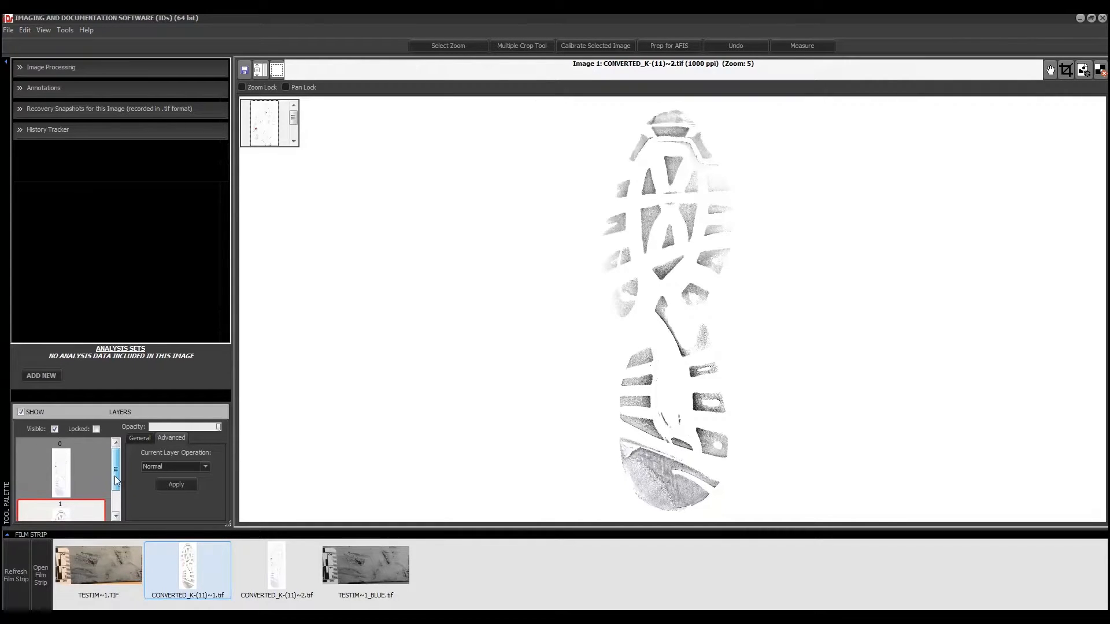
left_click(67, 481)
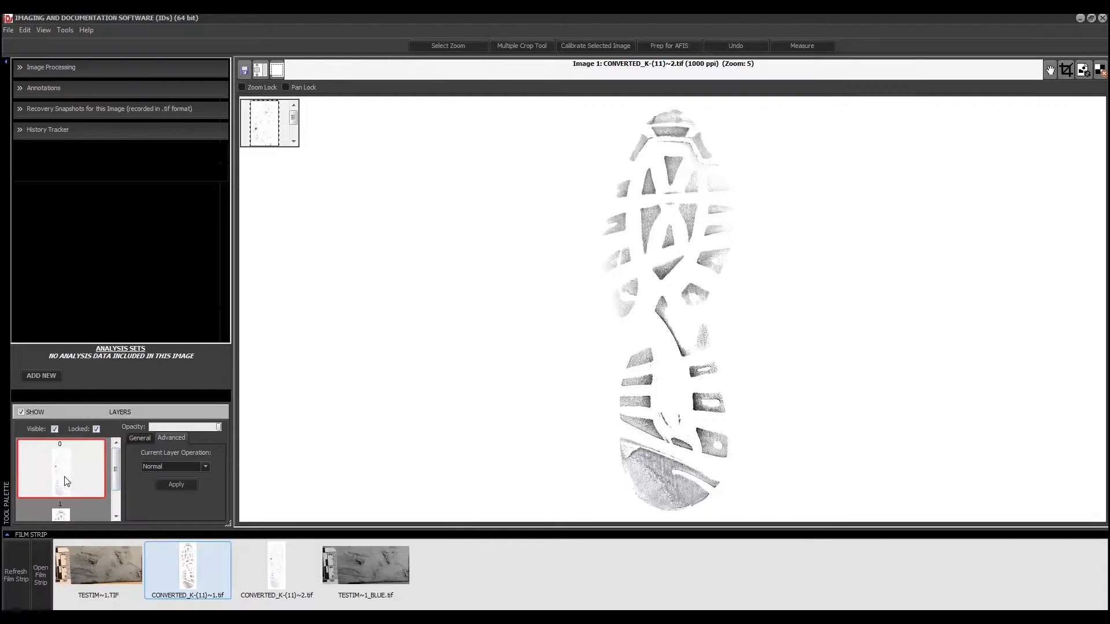
left_click_drag(115, 474, 115, 491)
left_click(58, 492)
scroll(117, 482, "up", 2)
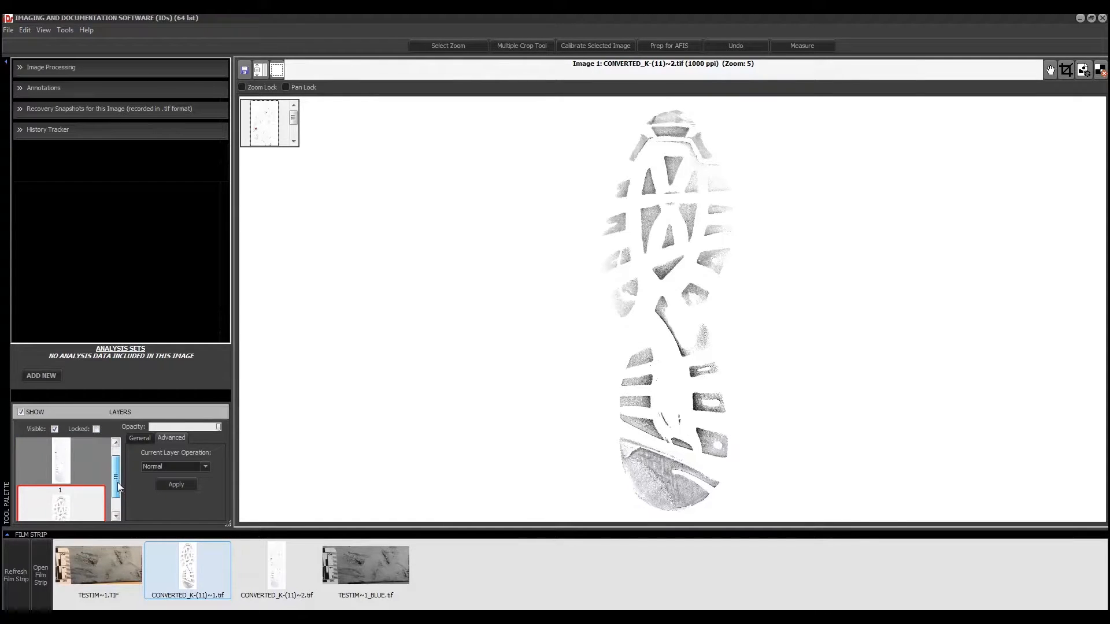
left_click(55, 429)
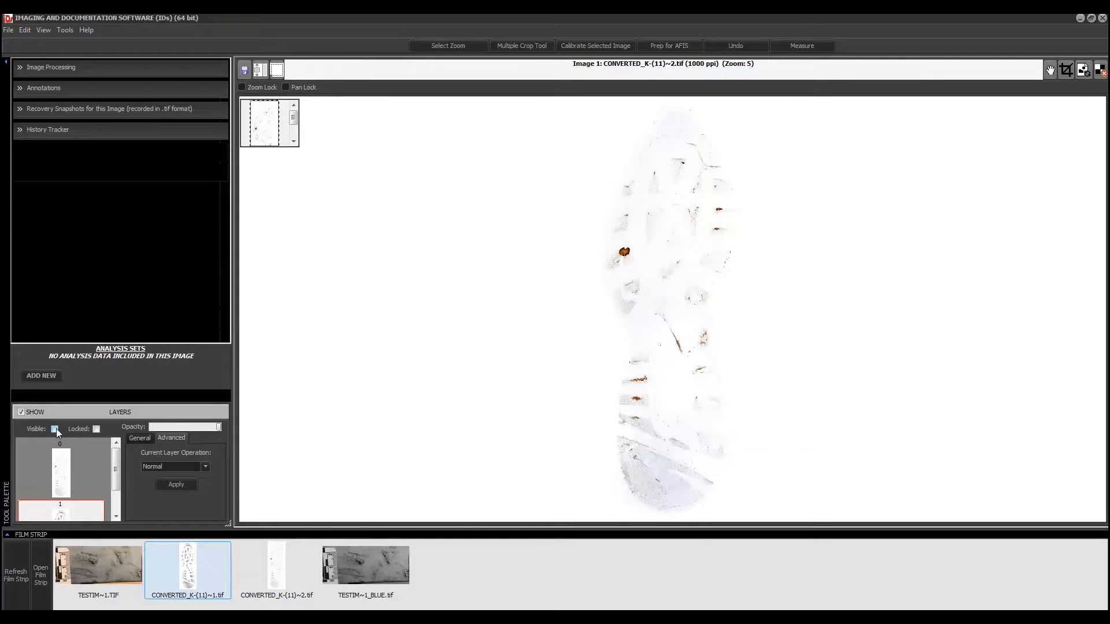
left_click(54, 429)
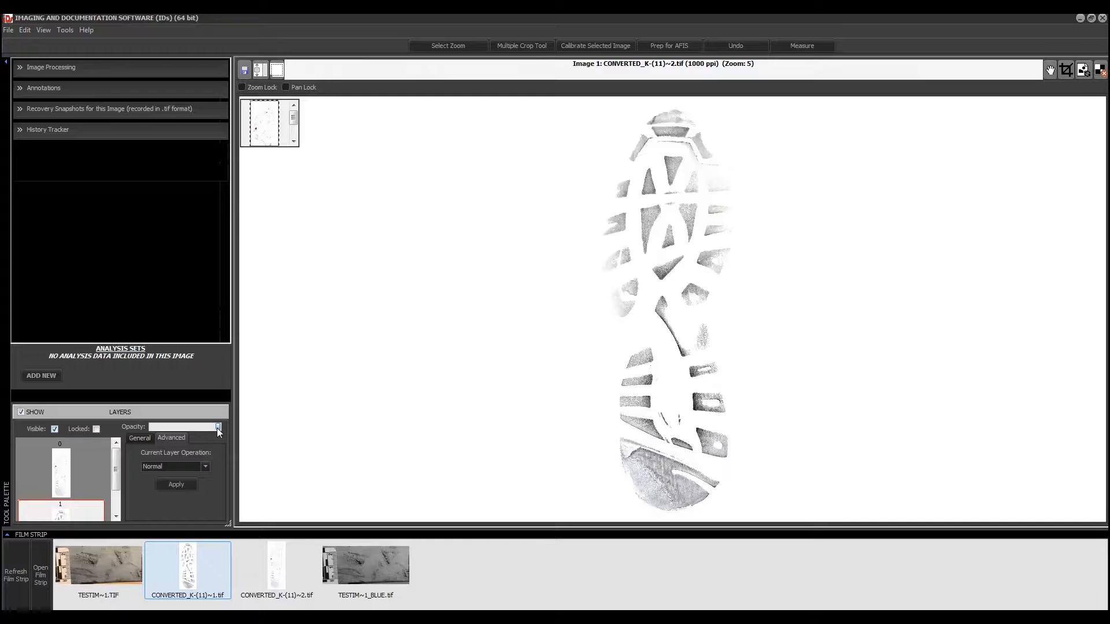
mouse_move(215, 429)
left_mouse_down()
mouse_move(154, 426)
mouse_move(218, 427)
left_mouse_up()
Open Image Processing Enhancements to show the contrast, brightness and channel-offset controls
left_click(25, 68)
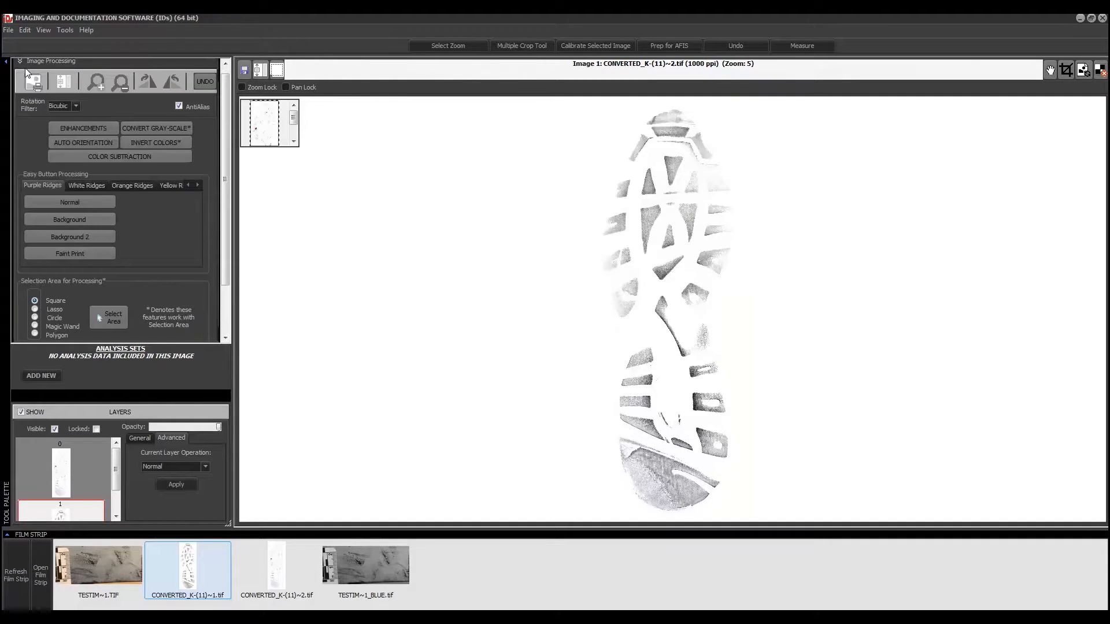
left_click(92, 131)
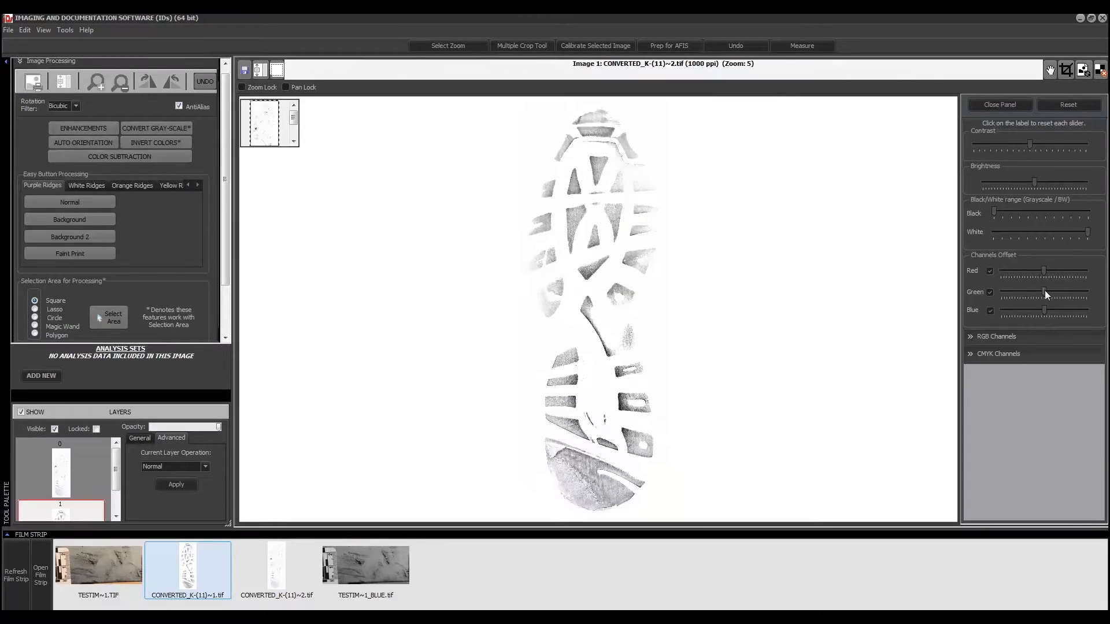
Raise the Green channel offset, close the adjustments, and set layer opacity to about two-thirds
left_click(1045, 291)
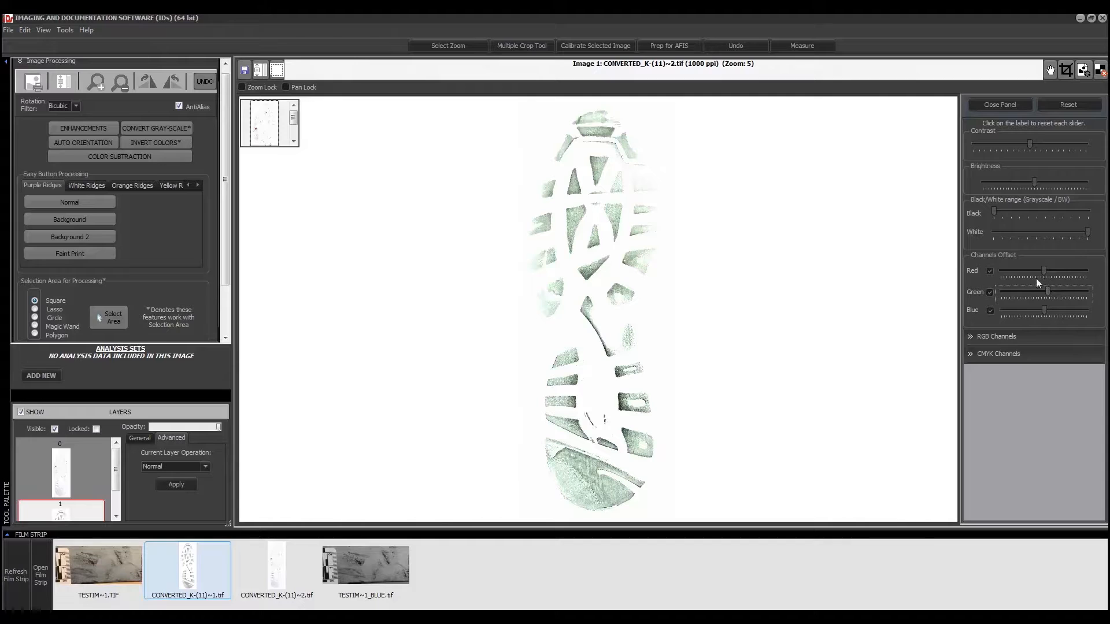
left_click(996, 107)
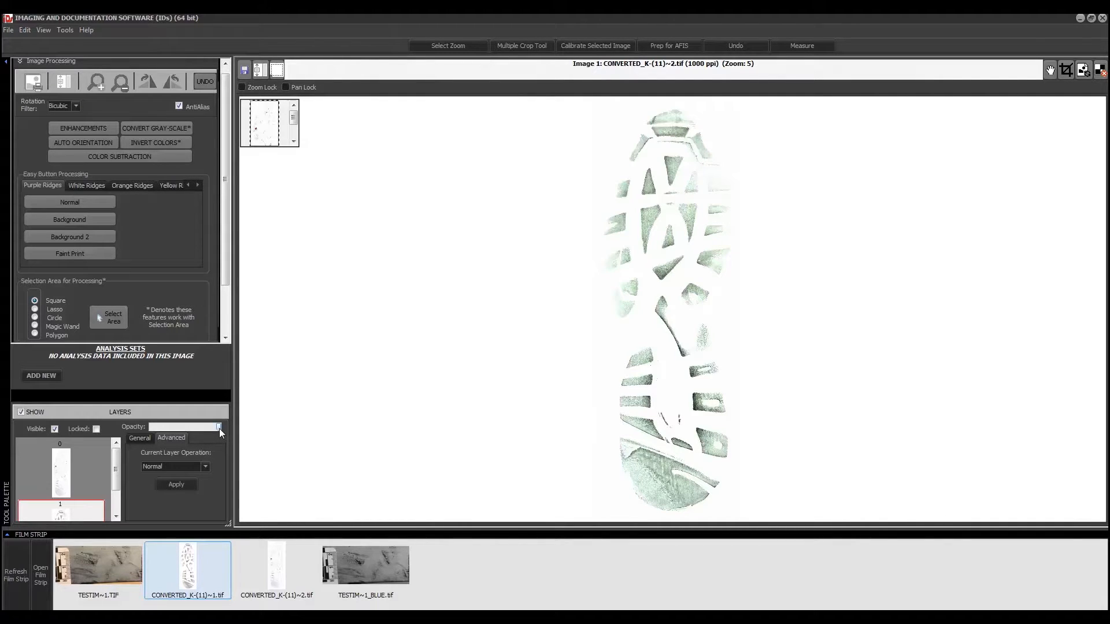
mouse_move(219, 429)
left_mouse_down()
mouse_move(196, 429)
mouse_move(219, 427)
left_mouse_up()
Move the green print independently, dragging it left and then back toward the base print
left_click(144, 439)
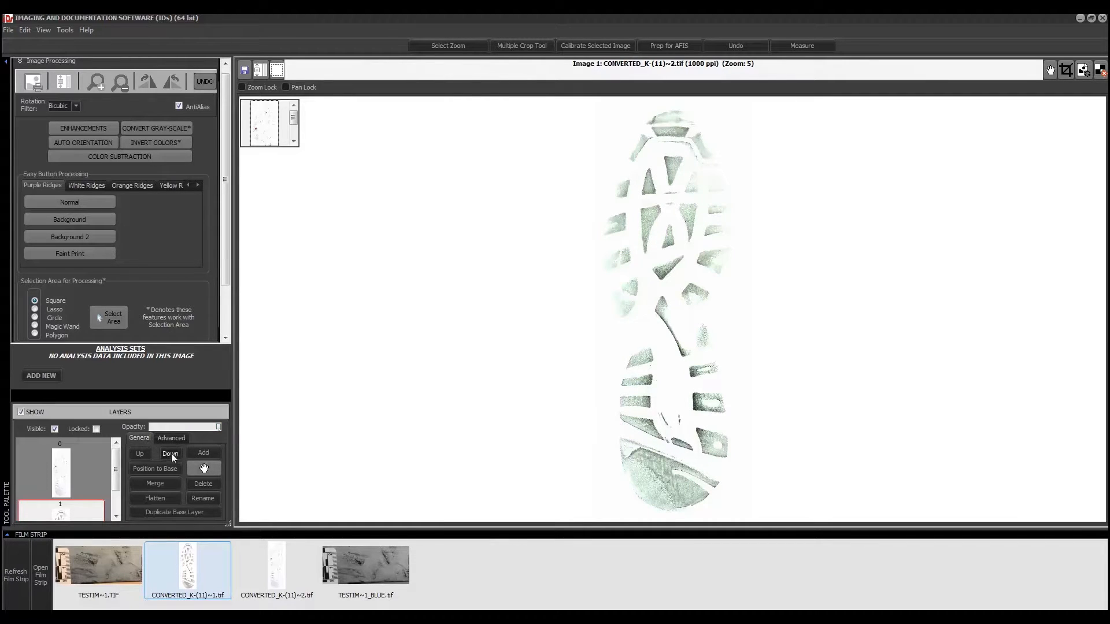
left_click(205, 469)
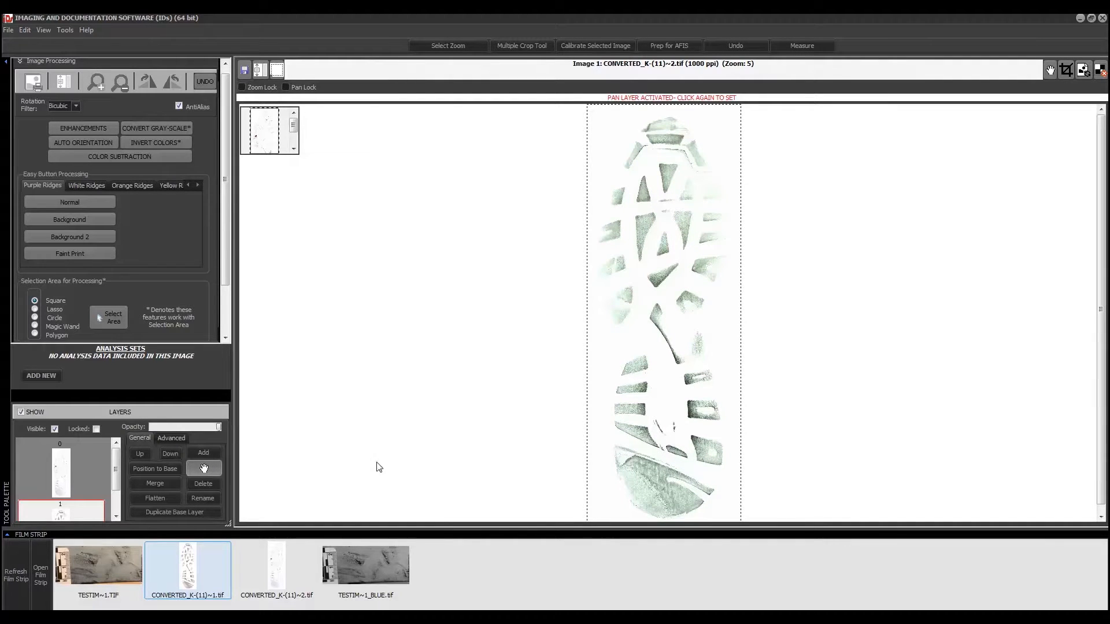
left_click_drag(604, 366, 463, 376)
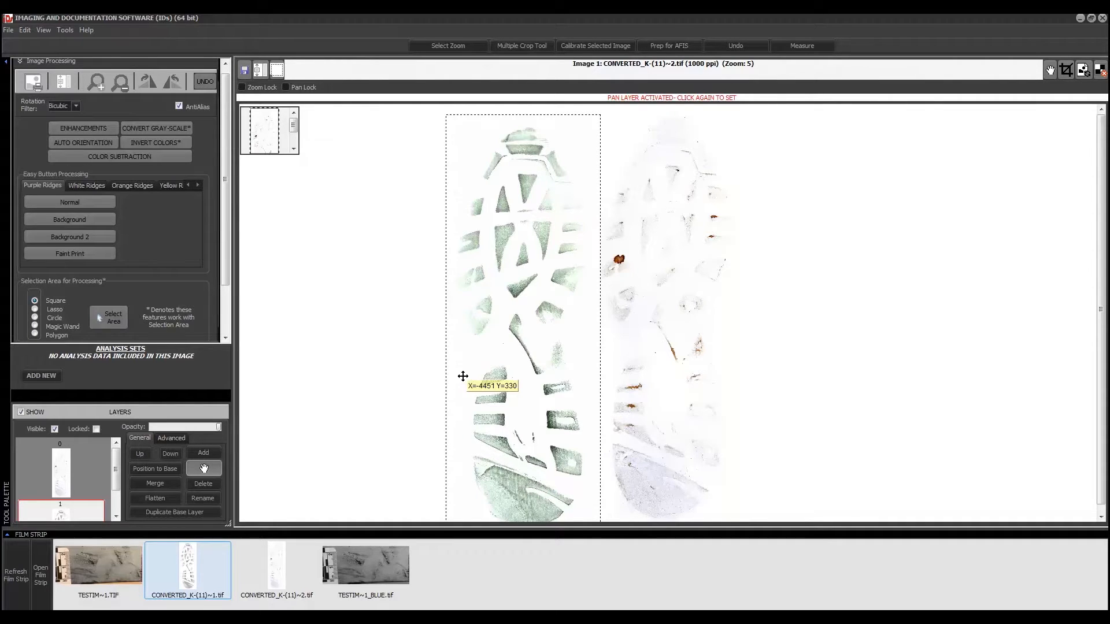
mouse_move(218, 428)
left_mouse_down()
mouse_move(208, 428)
mouse_move(218, 429)
left_mouse_up()
left_click_drag(489, 382, 664, 360)
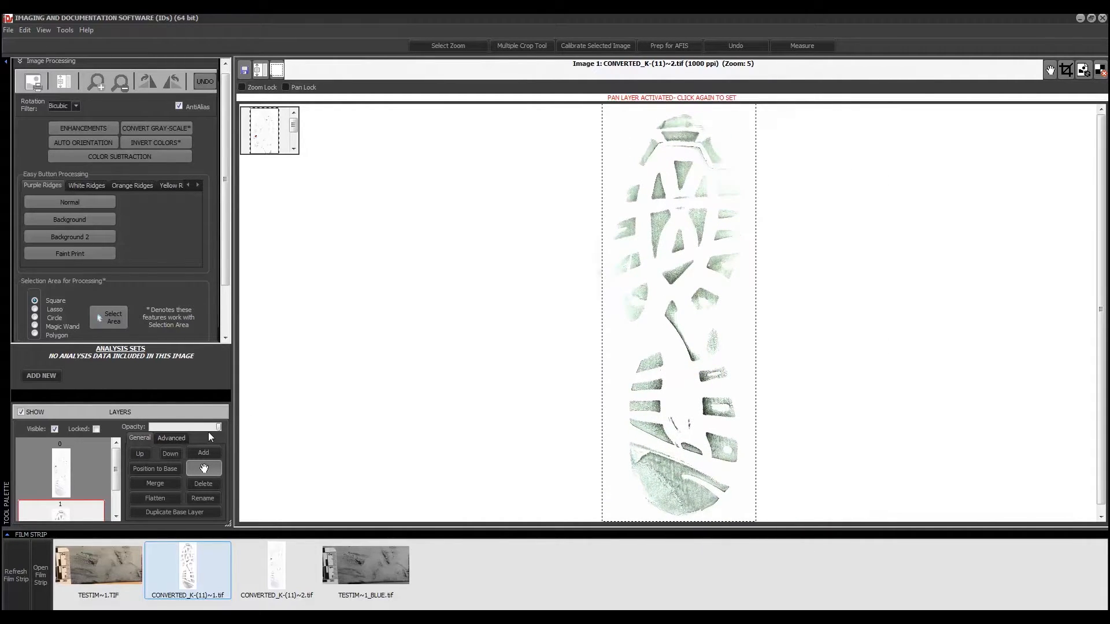
Fade the green layer, nudge it left into alignment, and snap it to the base position
left_click_drag(218, 428, 197, 428)
left_click_drag(693, 385, 647, 387)
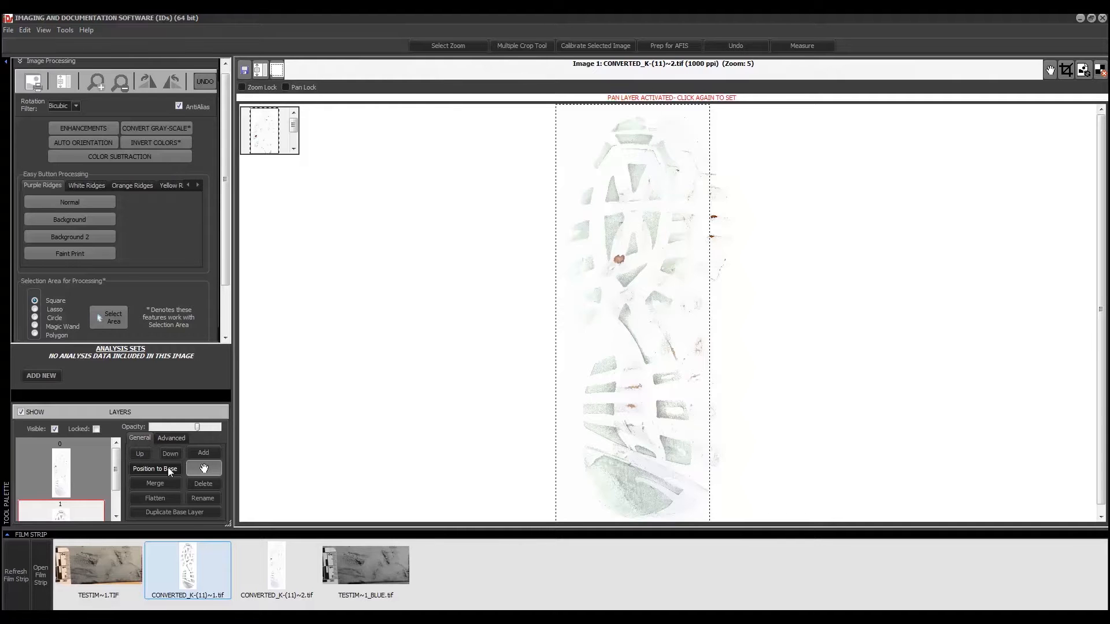
left_click(170, 471)
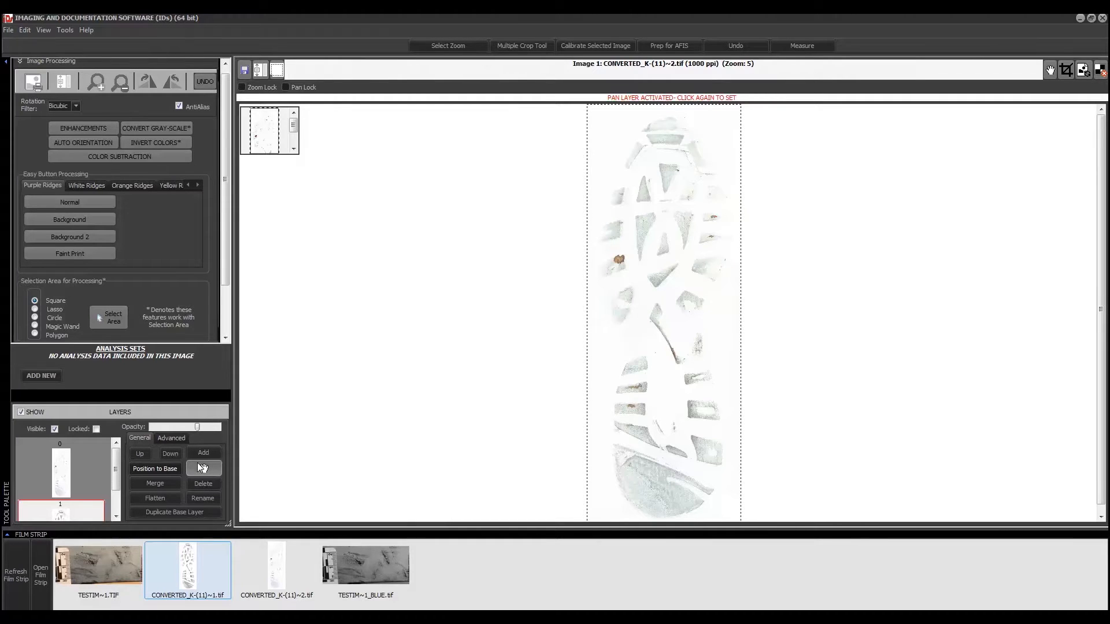
Zoom into the tread triangles and fade the green layer to reveal the brown stains
left_click(439, 46)
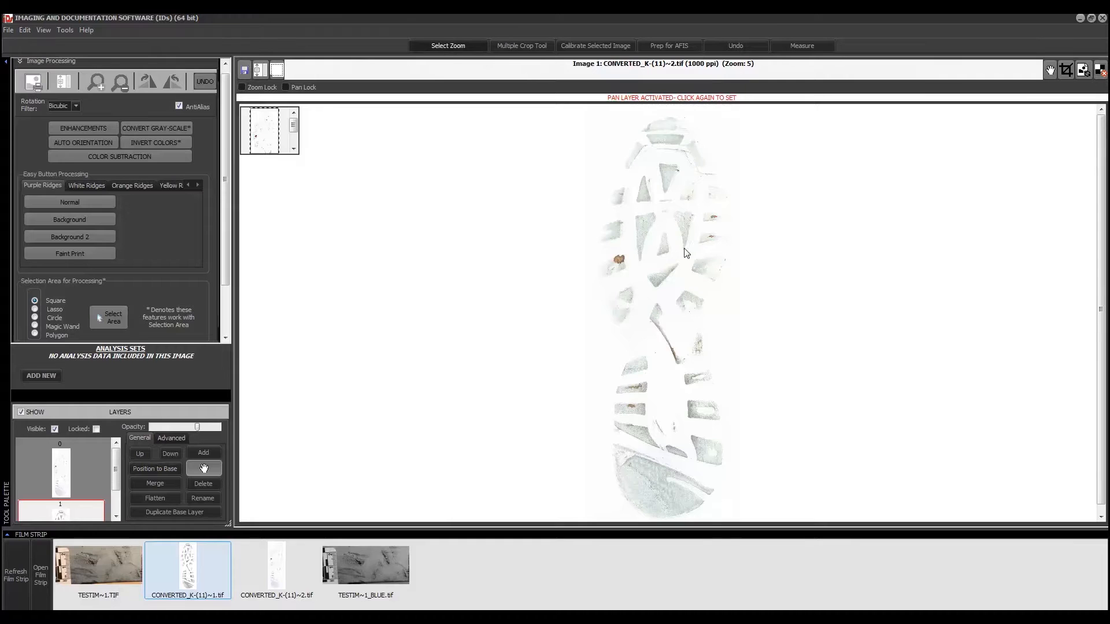
left_click_drag(669, 233, 748, 305)
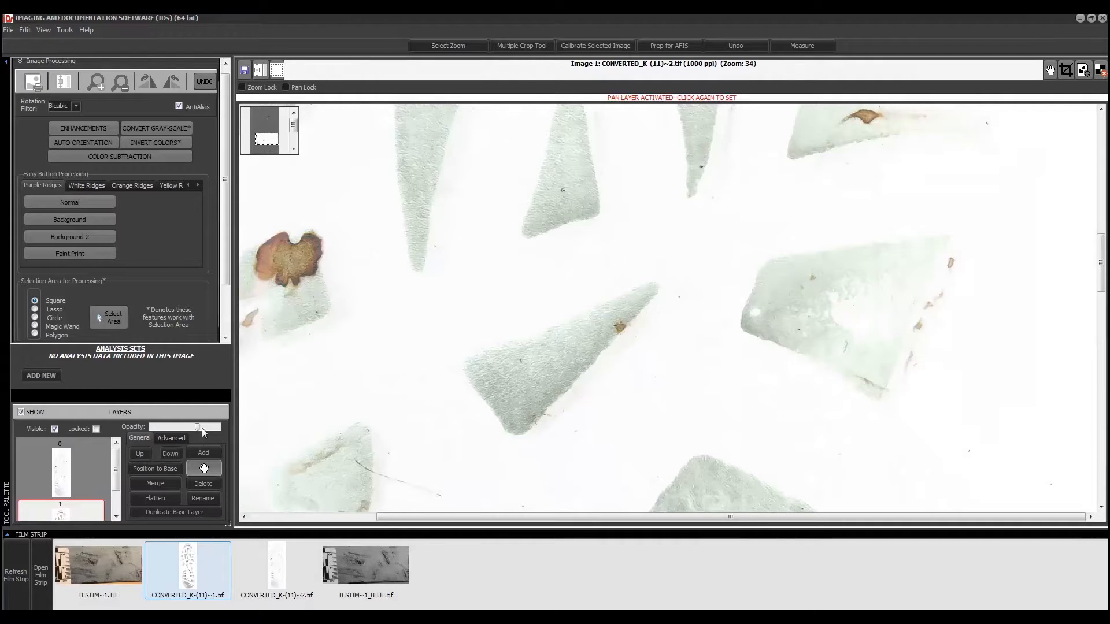
left_click_drag(197, 427, 220, 431)
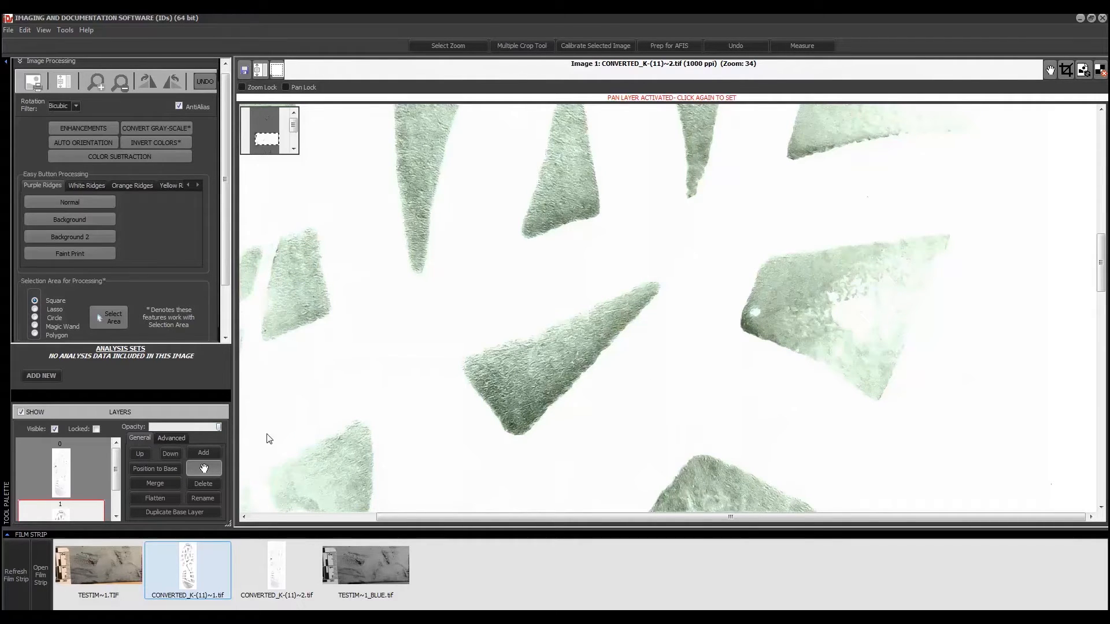
left_click_drag(220, 426, 174, 430)
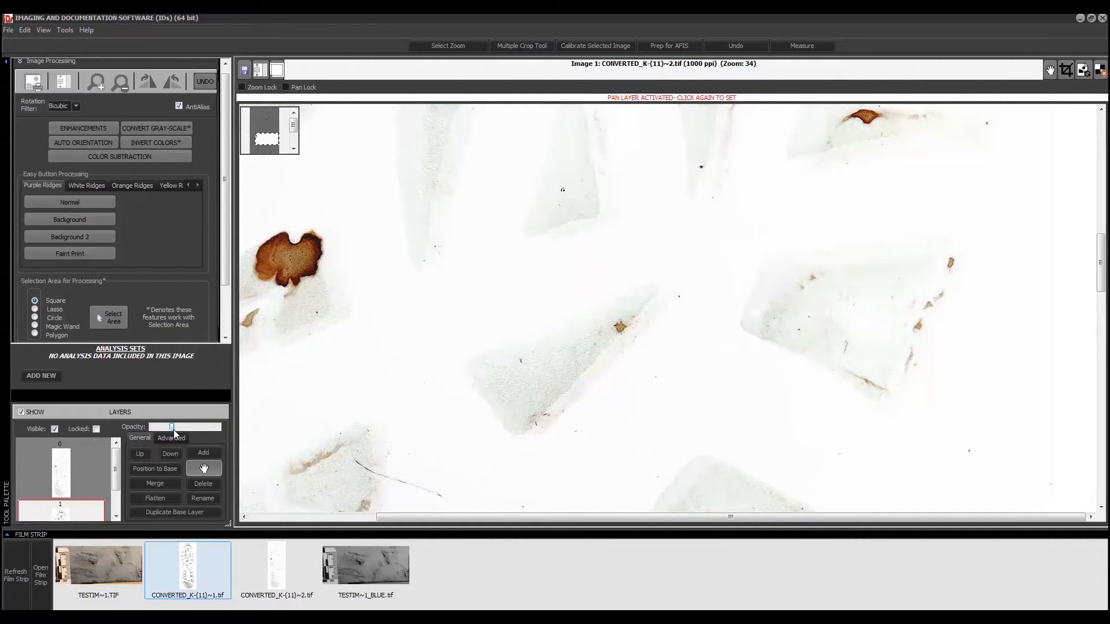
Toggle independent layer moving off and raise the green layer to full opacity
left_click(211, 466)
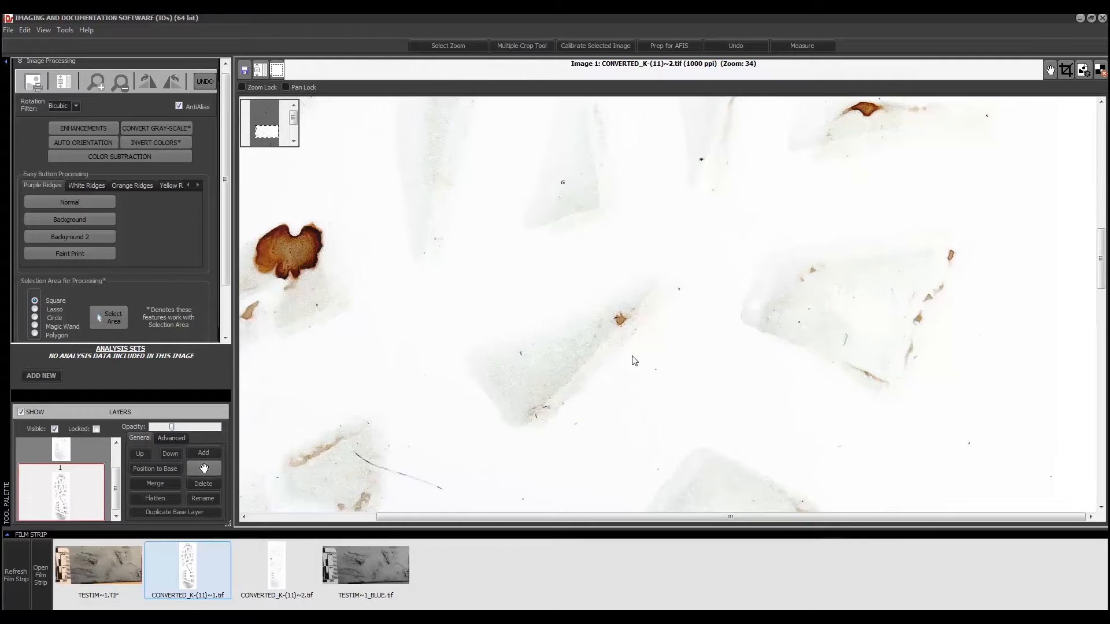
left_click(211, 469)
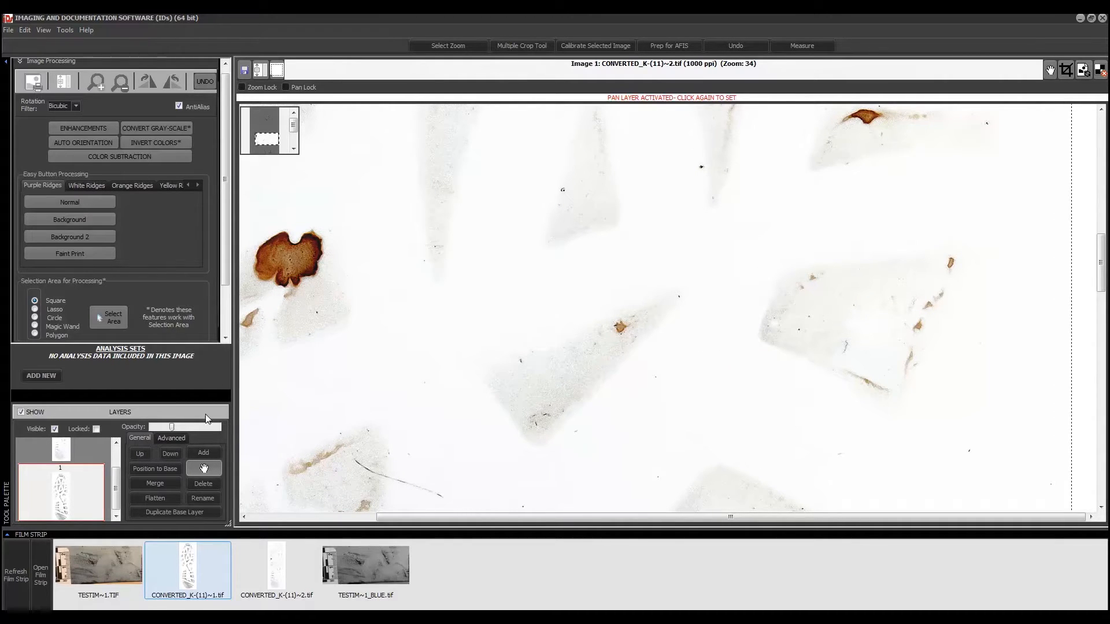
left_click_drag(174, 430, 181, 431)
left_click(205, 470)
mouse_move(181, 429)
left_mouse_down()
mouse_move(217, 427)
mouse_move(161, 435)
left_mouse_up()
left_click_drag(161, 433, 222, 433)
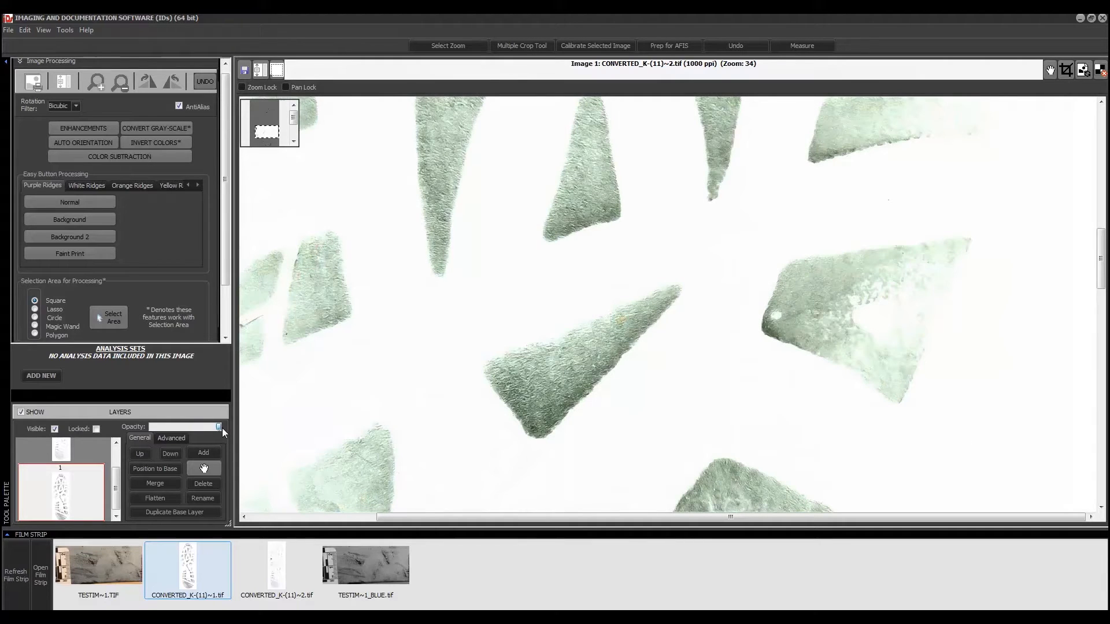
Switch the green layer's visibility off and on repeatedly to compare with the base, ending visible
left_click(55, 430)
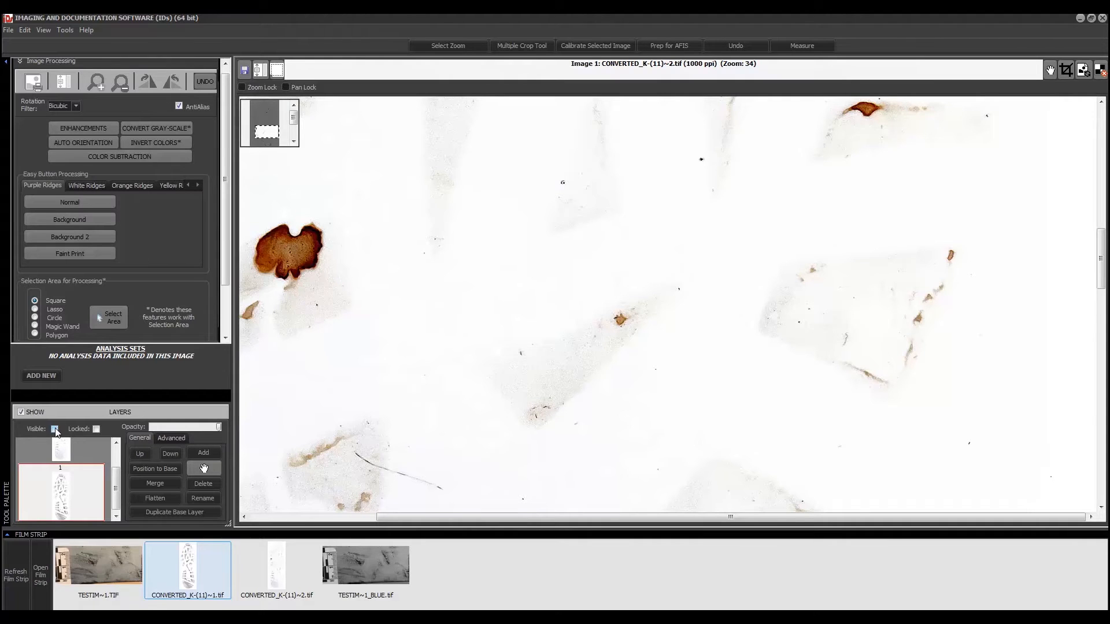
left_click(55, 429)
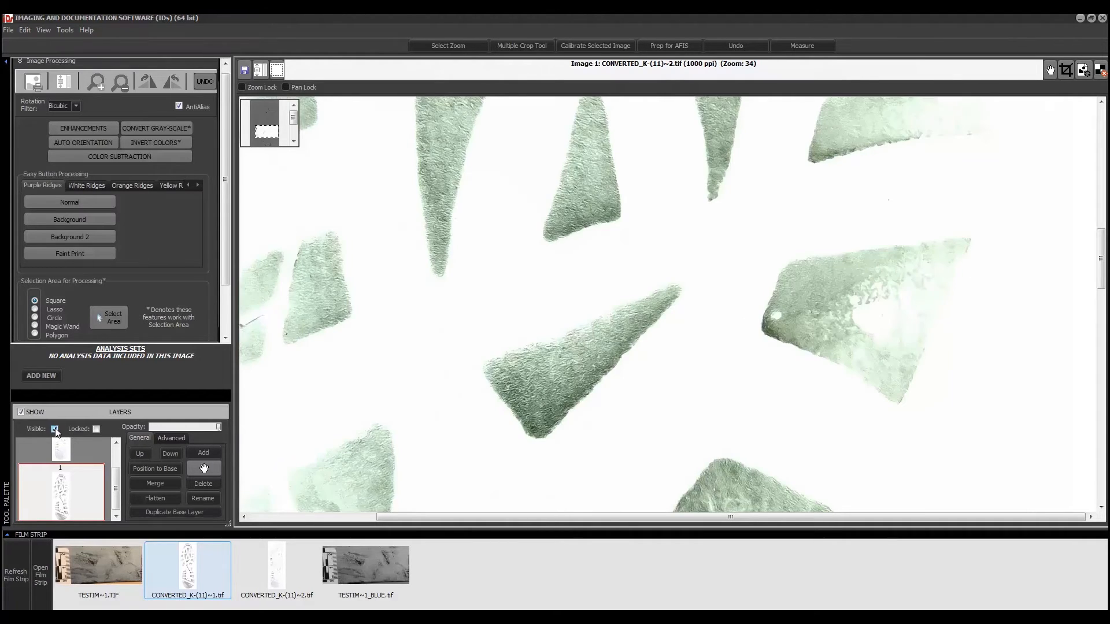
left_click(55, 430)
left_click(55, 429)
left_click(55, 429)
left_click(55, 430)
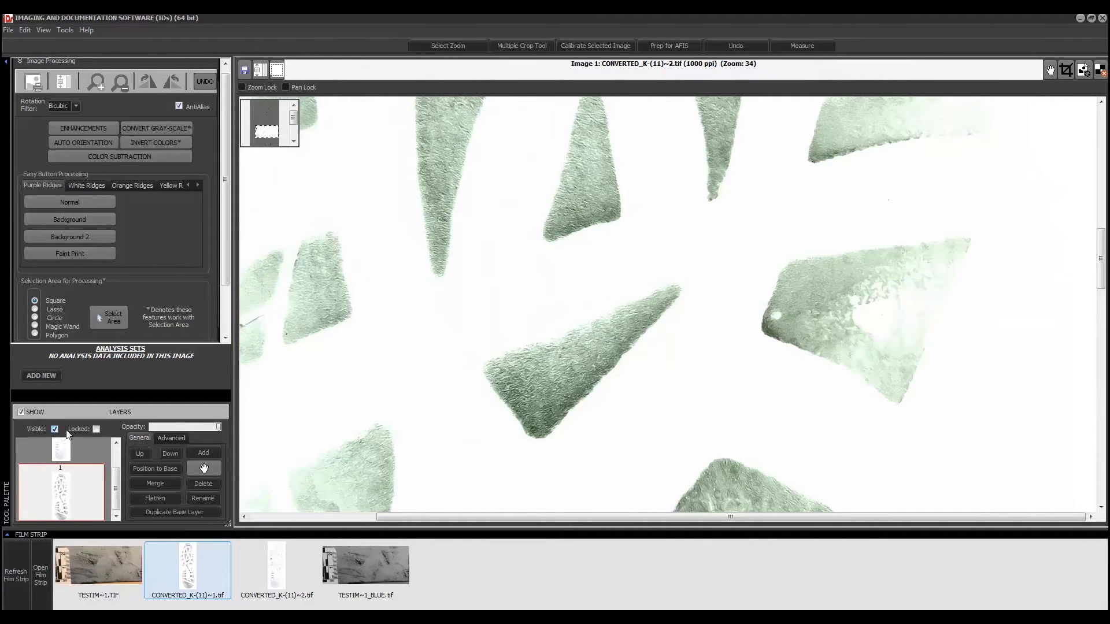